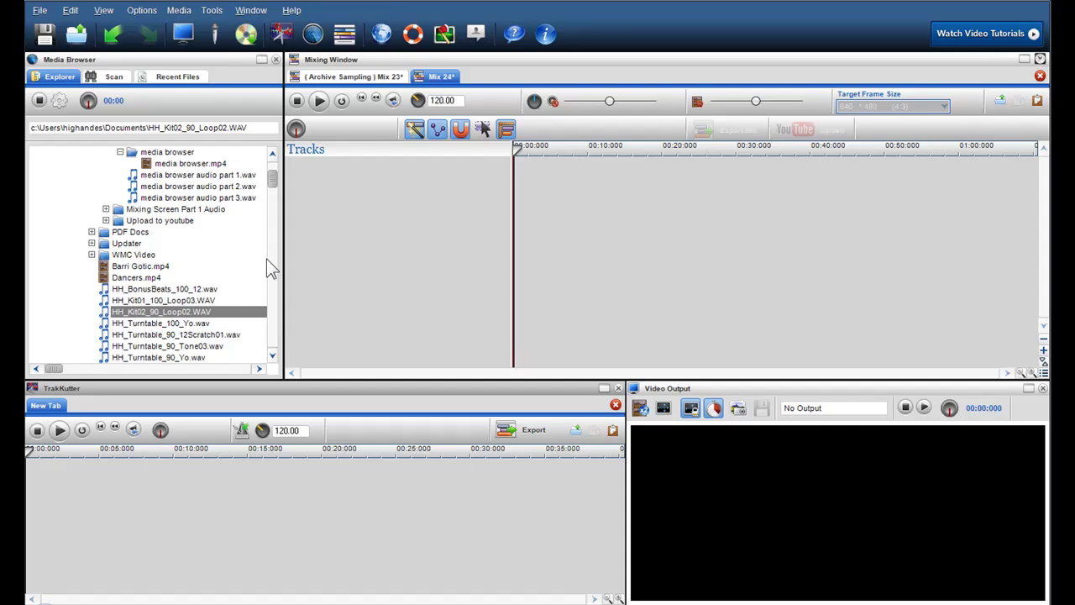
Select the 'immortal technique - dance with the devil' file in the Media Browser
drag(269, 196, 276, 197)
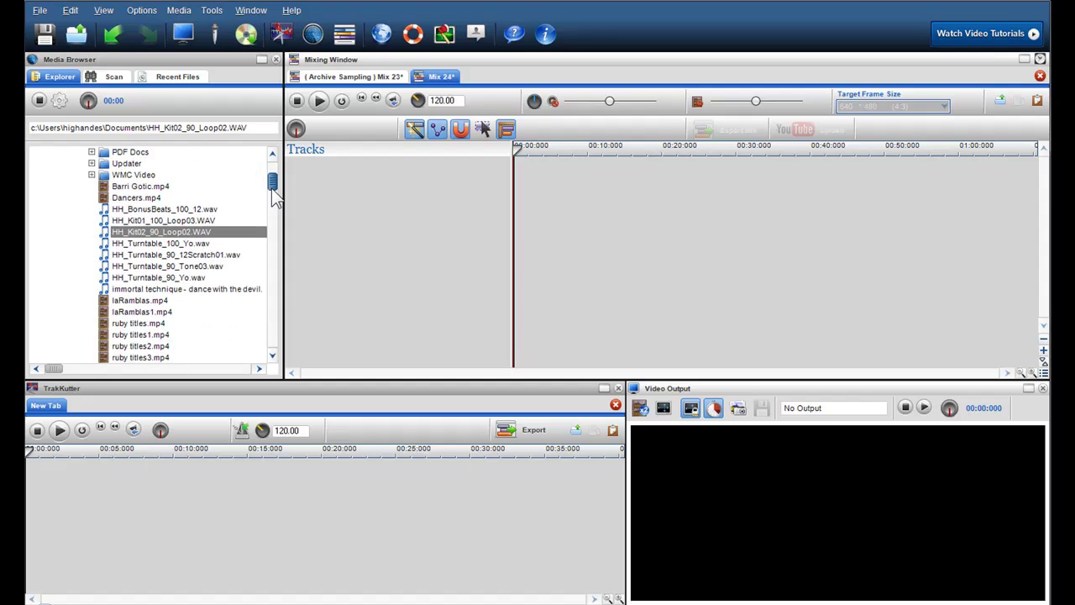
click(192, 292)
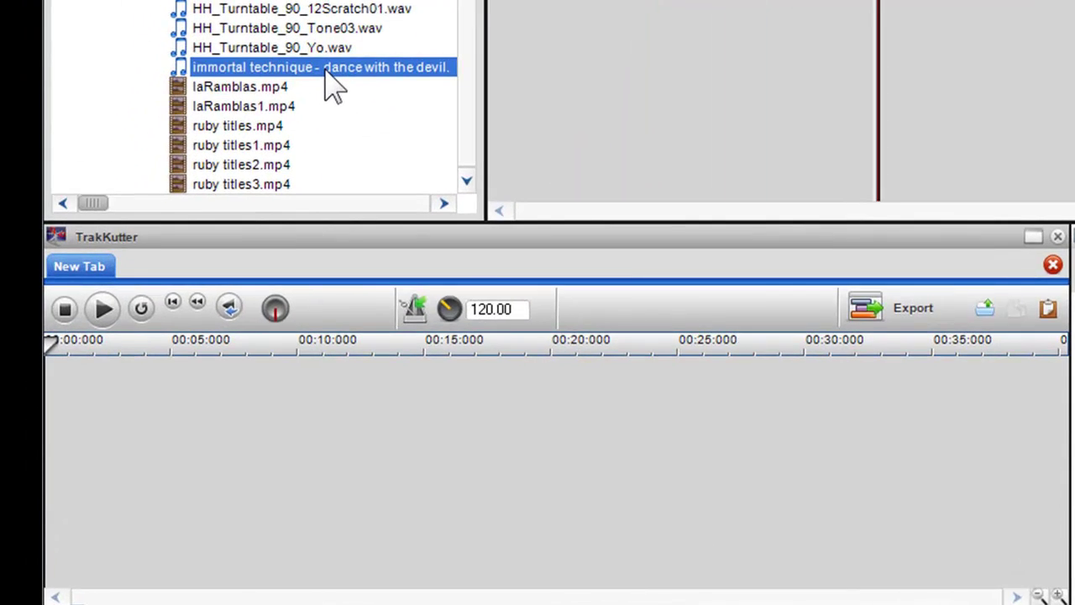
Load the song into TrakKutter and open HH_Turntable_90_Yo.wav in a second tab
double_click(333, 87)
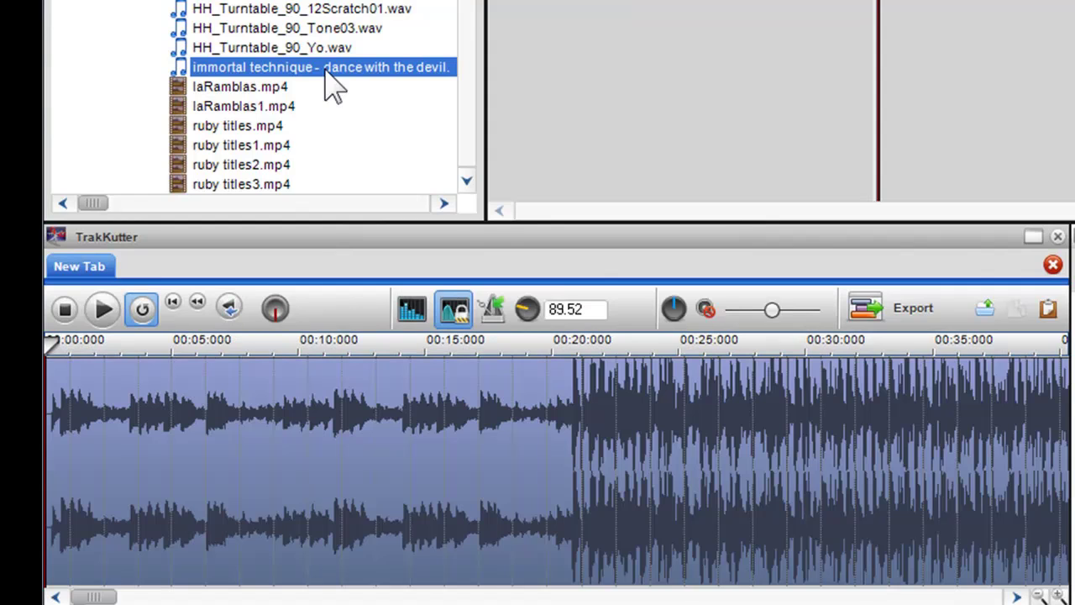
click(313, 49)
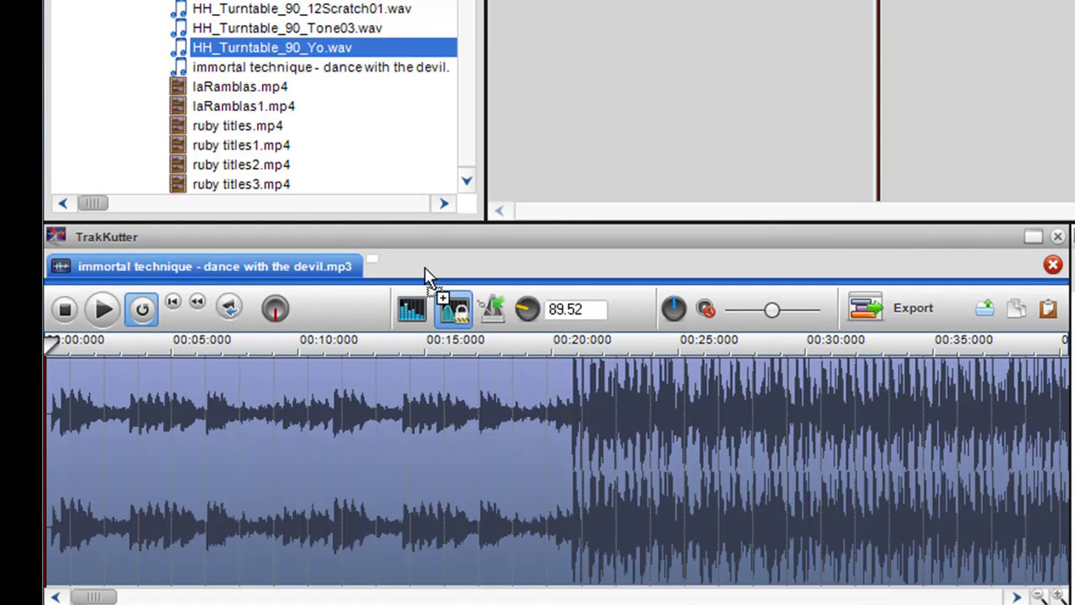
drag(425, 274, 398, 273)
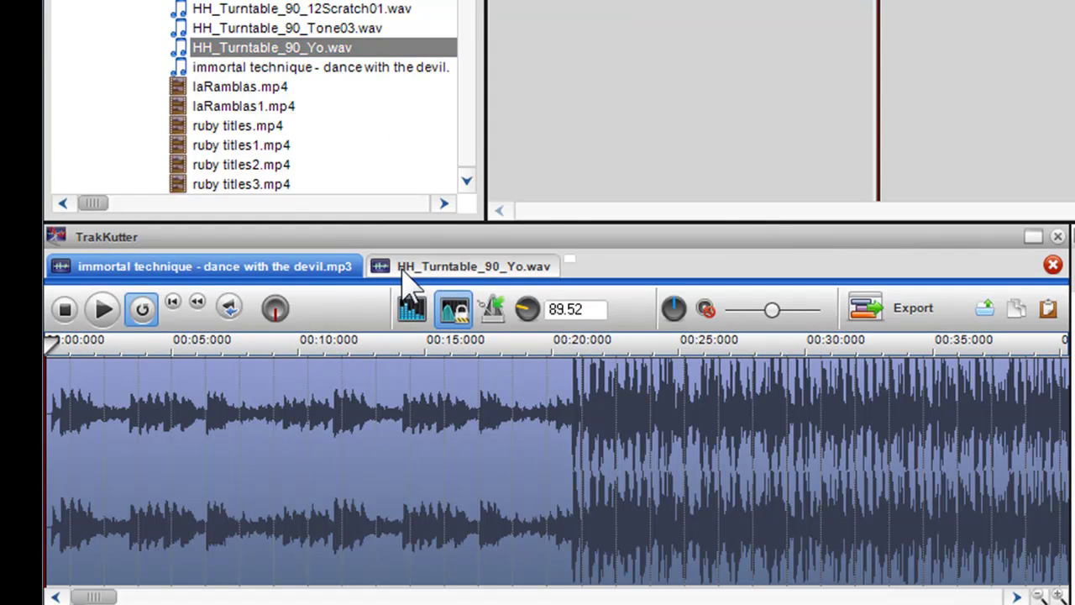
Switch between the song and turntable loop tabs to compare their waveforms
click(411, 277)
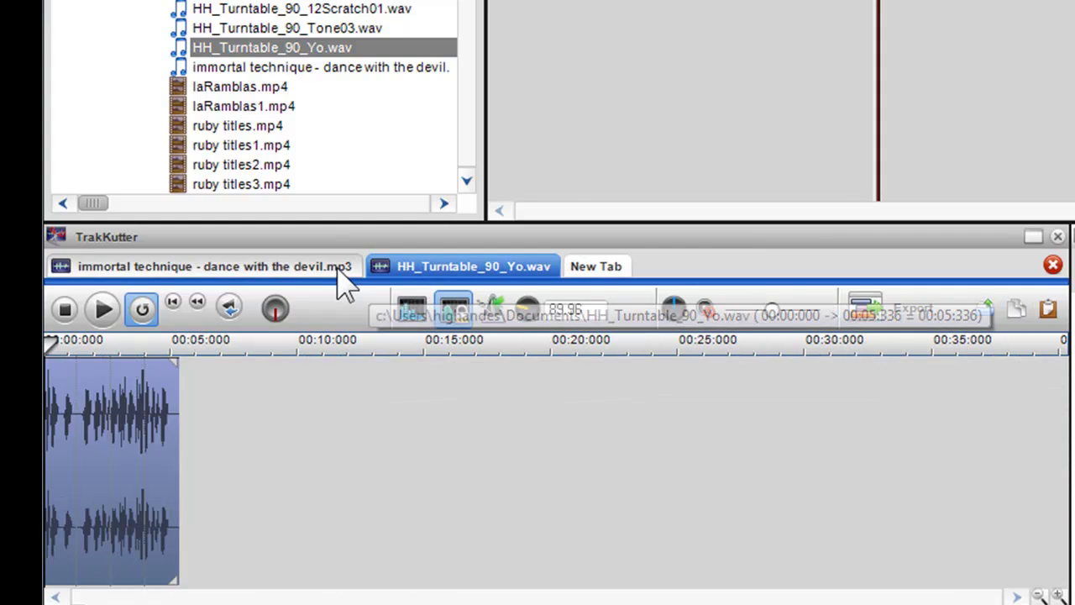
click(346, 279)
click(402, 280)
click(315, 282)
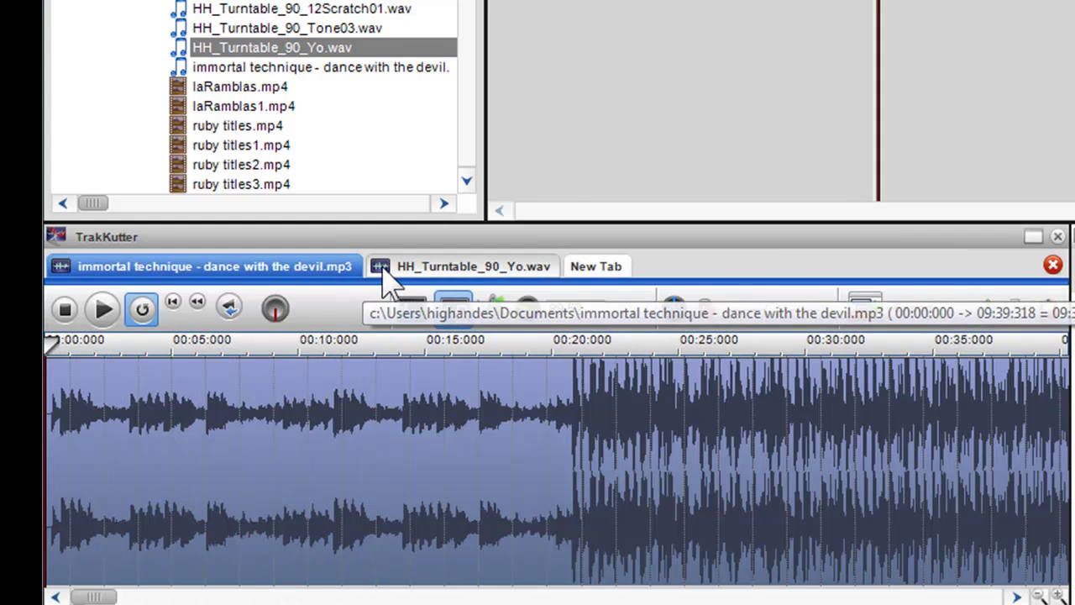
click(384, 266)
scroll(139, 475, up, 3)
scroll(138, 475, up, 1)
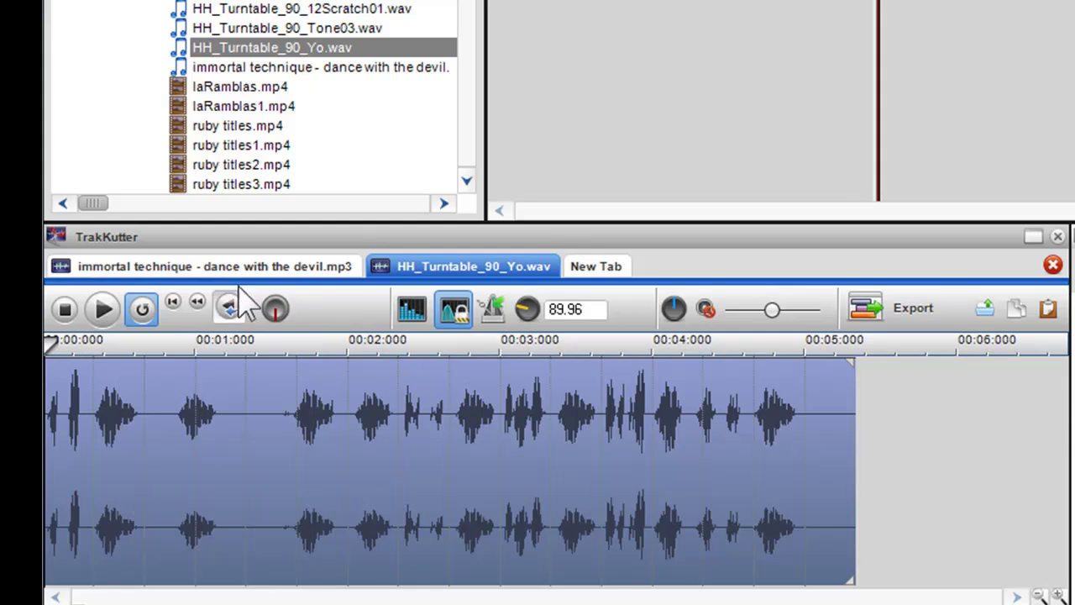
click(247, 279)
click(401, 273)
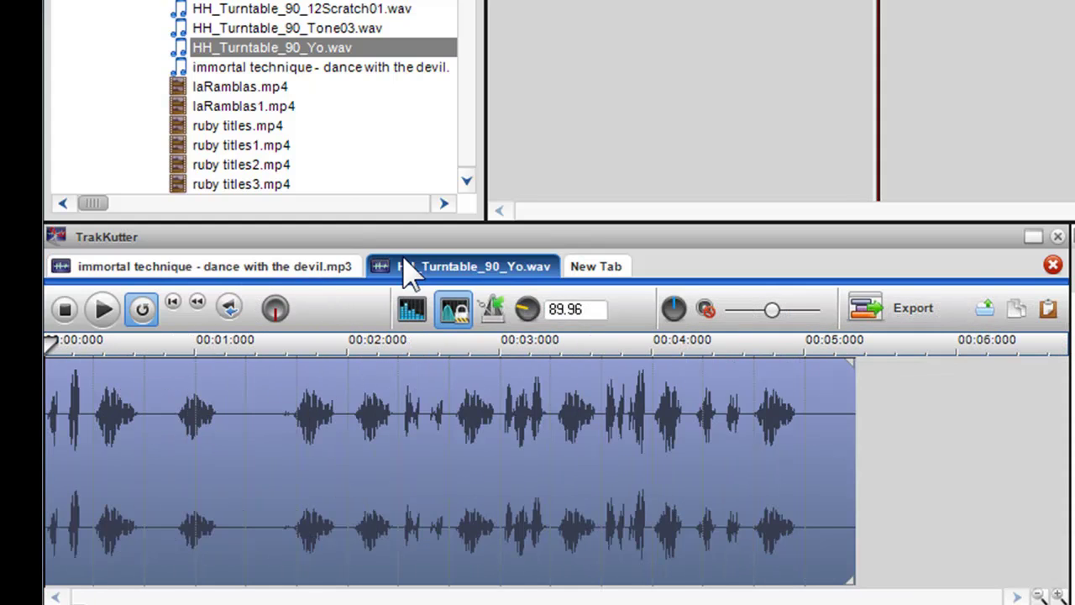
Return to the song's tab, zoom out, and briefly preview it forwards
click(269, 275)
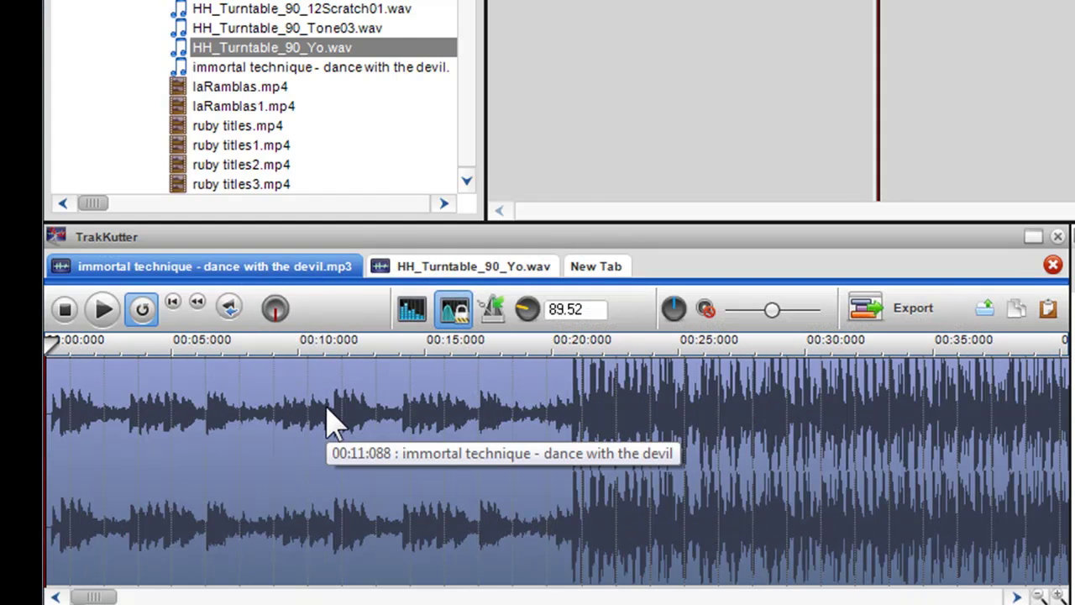
scroll(332, 425, down, 1)
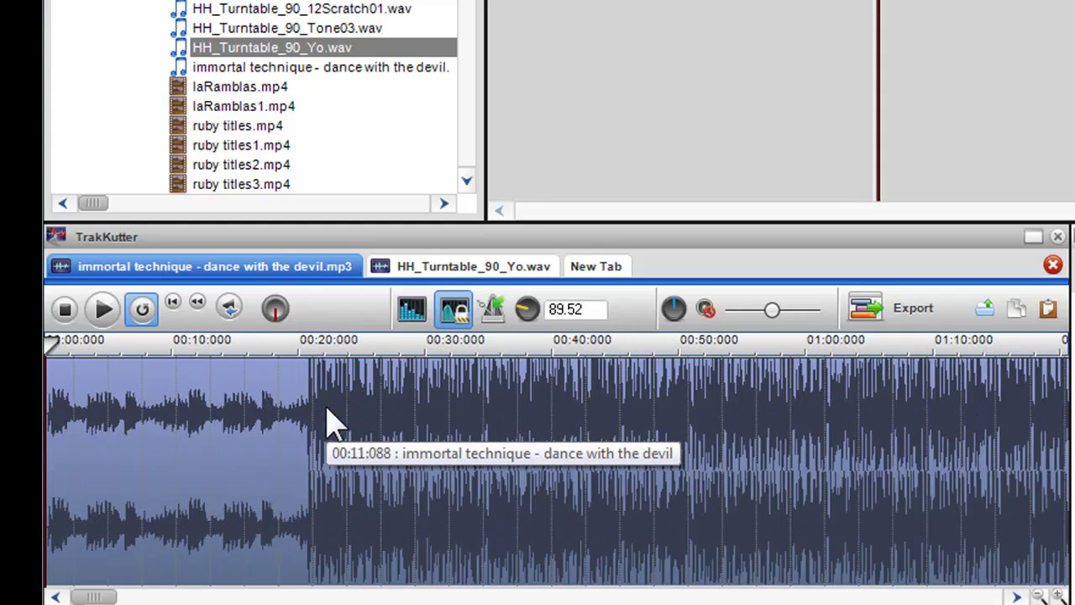
scroll(332, 424, down, 1)
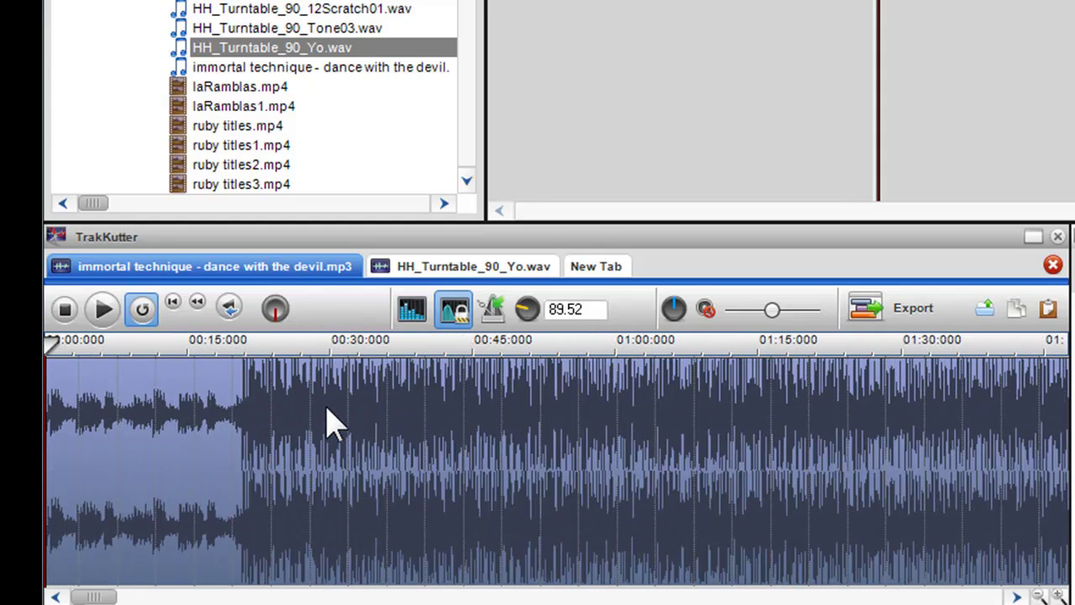
click(104, 310)
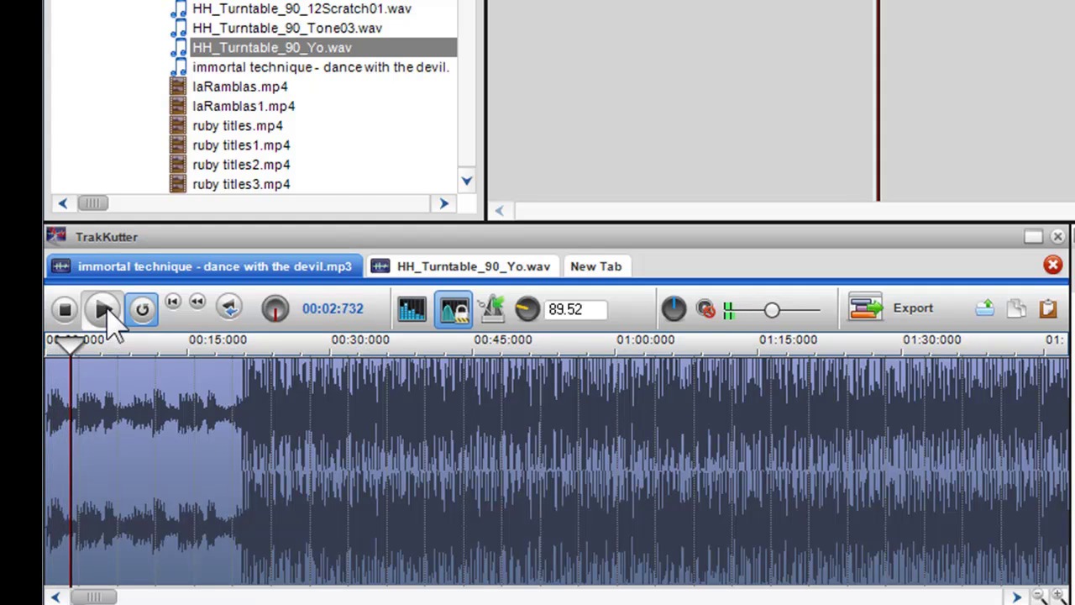
click(71, 310)
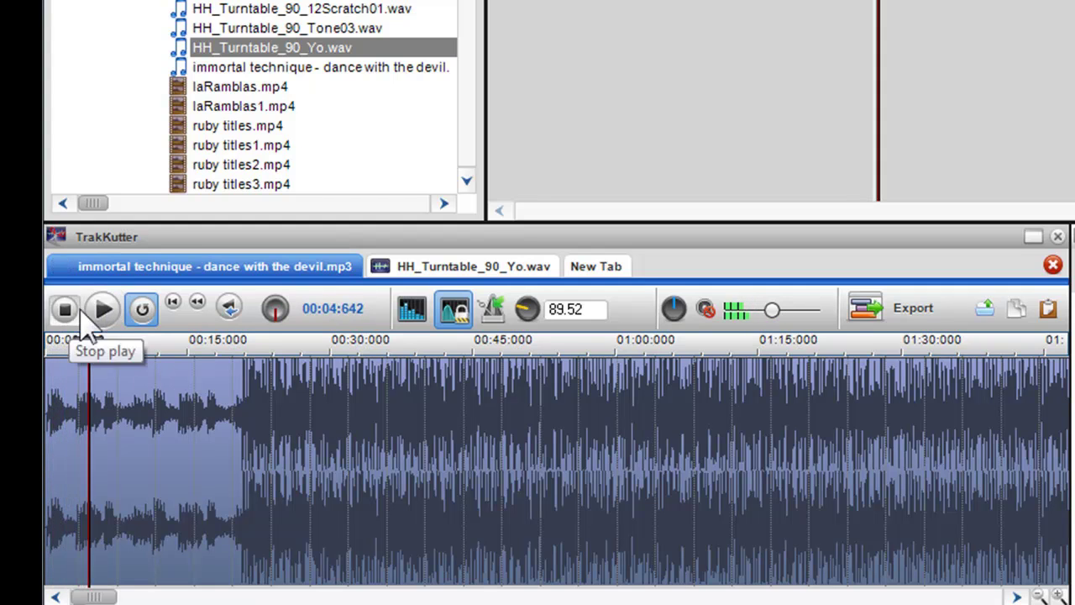
Jump to the start and play the song in reverse from about 13 seconds
scroll(308, 470, up, 1)
scroll(307, 472, up, 1)
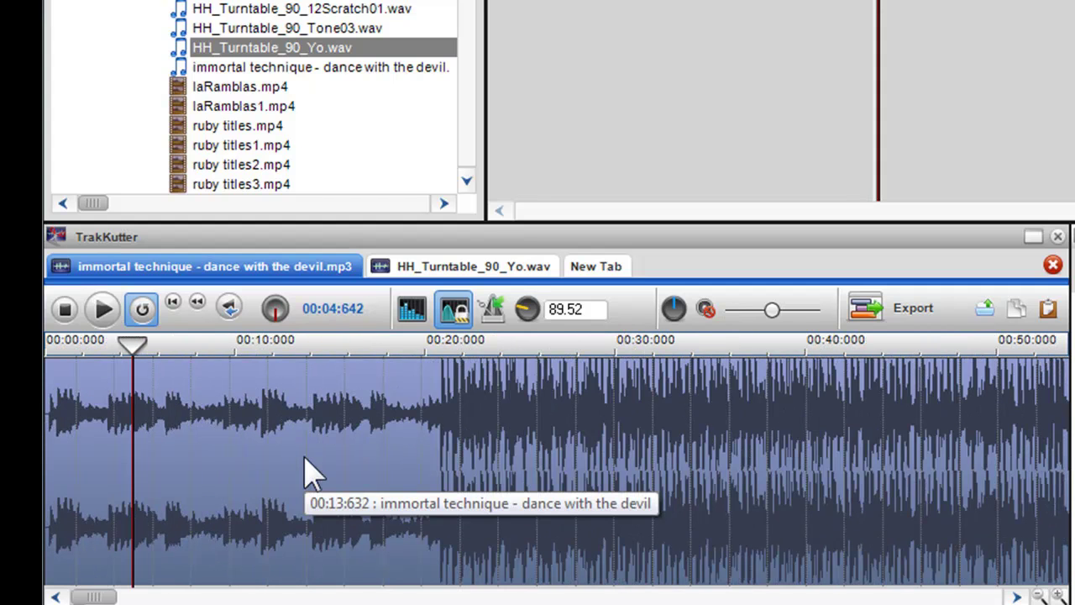
click(173, 304)
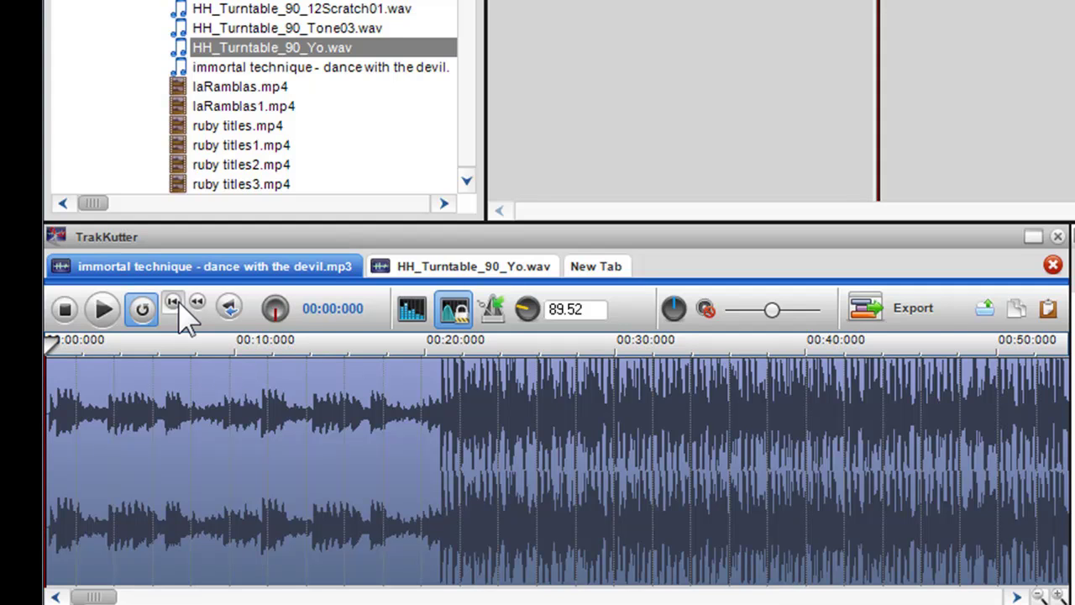
click(230, 308)
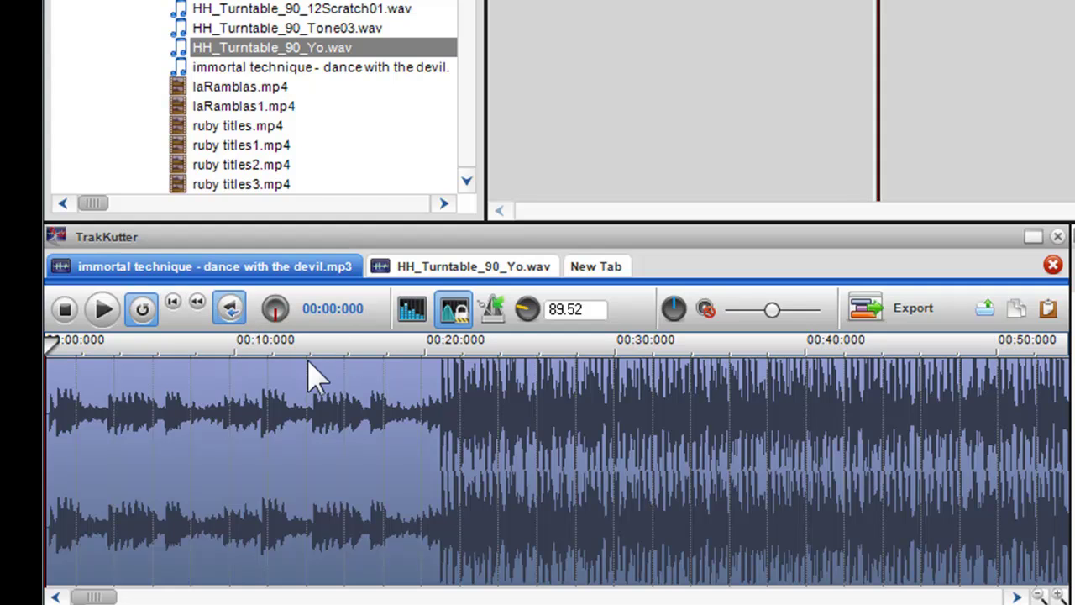
click(307, 376)
click(103, 310)
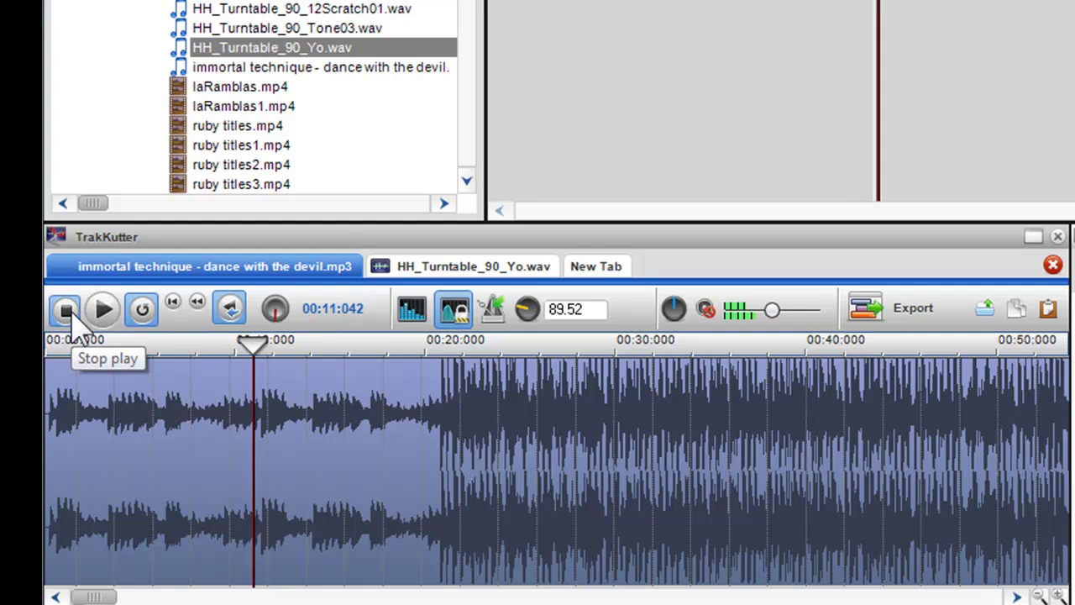
Stop the reverse preview and move the play position back to about 5 seconds
click(67, 315)
scroll(295, 480, up, 2)
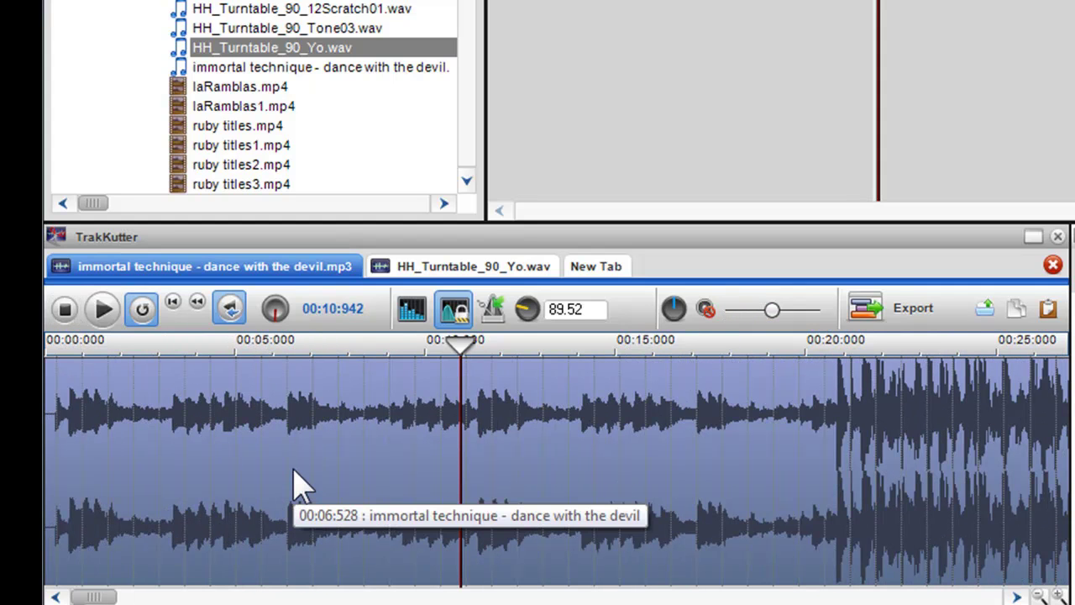
scroll(298, 483, up, 1)
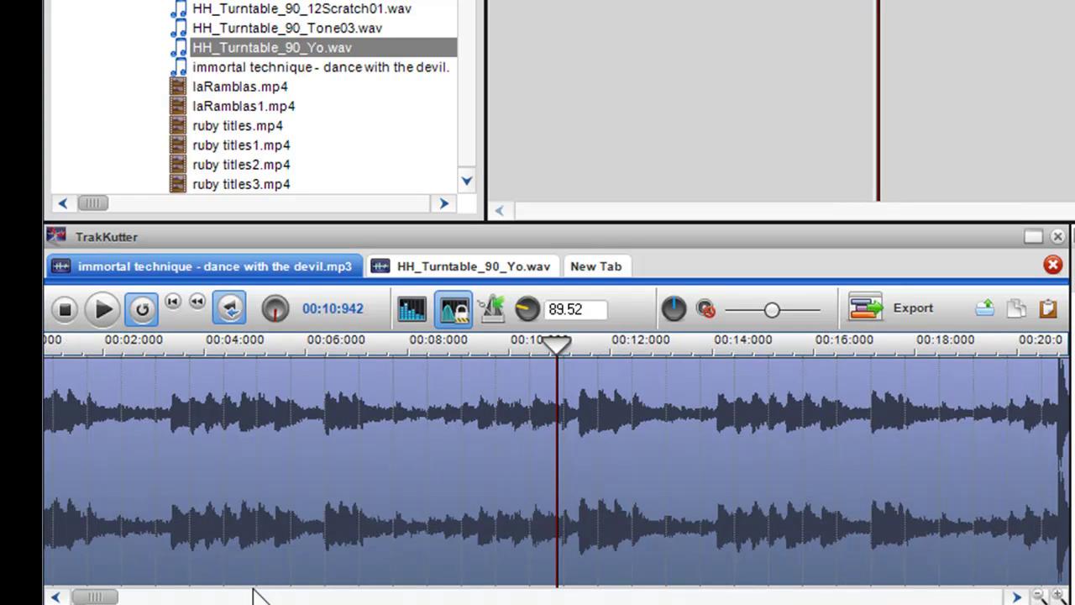
drag(108, 598, 94, 596)
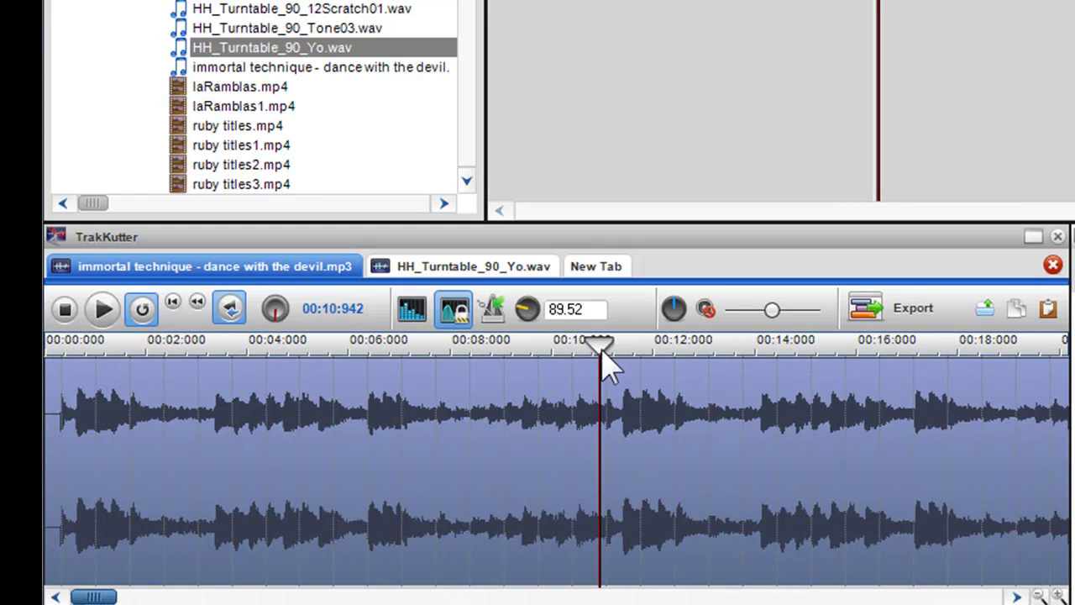
mouse_move(601, 344)
mouse_down()
mouse_move(192, 345)
mouse_move(532, 344)
mouse_move(499, 345)
mouse_move(495, 375)
mouse_move(936, 372)
mouse_move(161, 370)
mouse_up()
Scrub through the song, placing the play position at 20, 6 and 2.5 seconds
scroll(227, 407, down, 1)
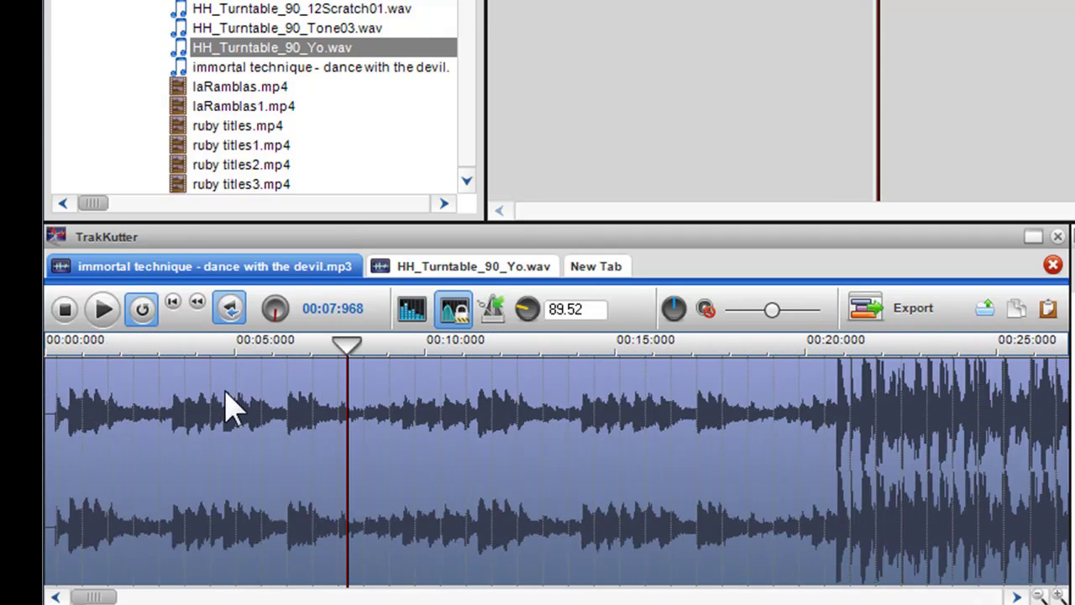
scroll(232, 408, down, 1)
drag(277, 315, 293, 336)
click(573, 407)
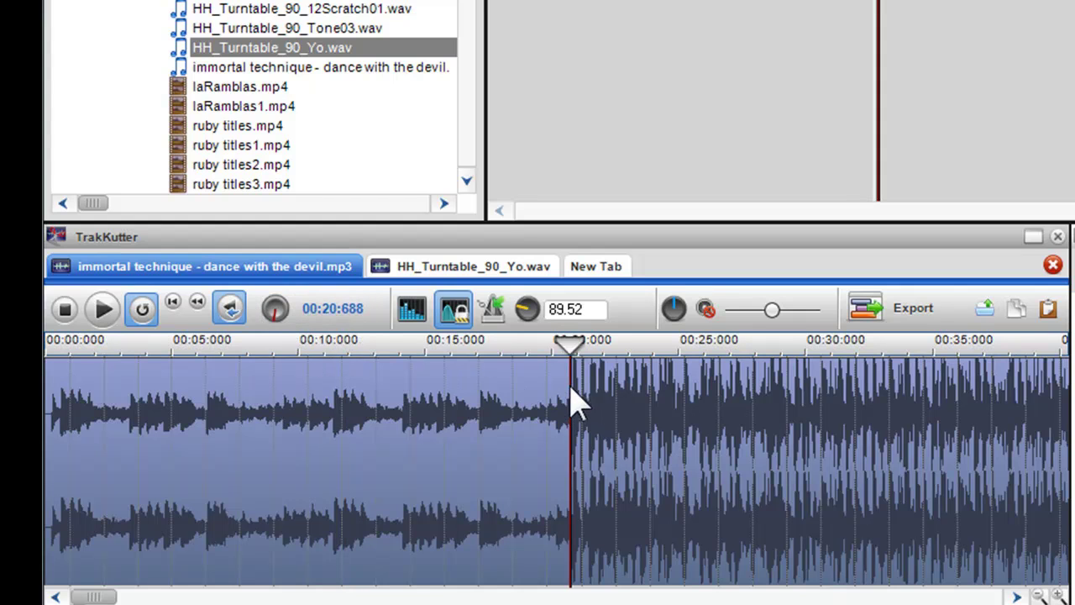
click(200, 411)
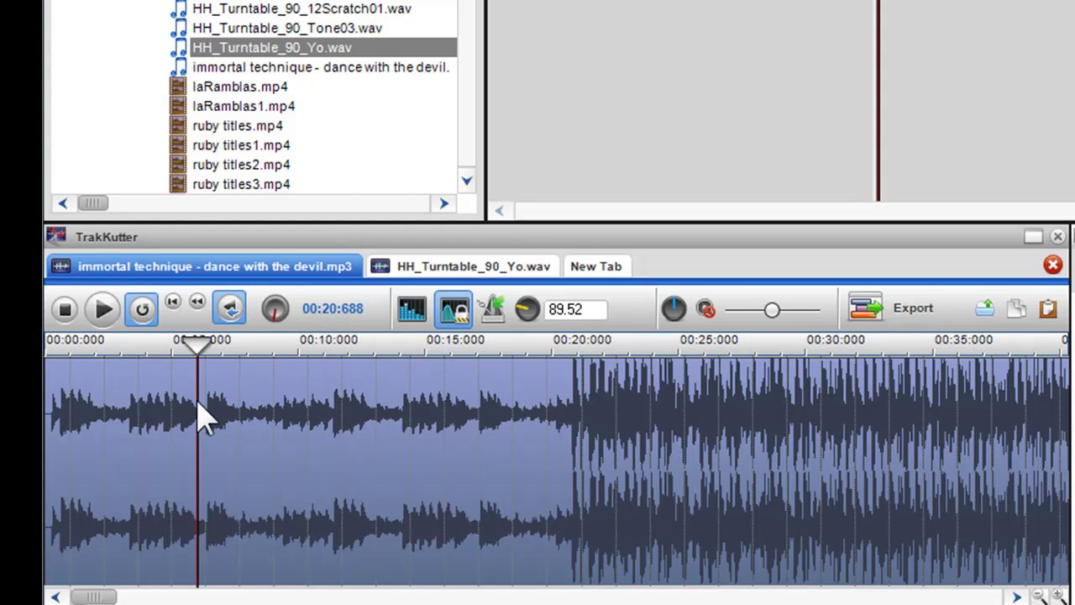
click(107, 402)
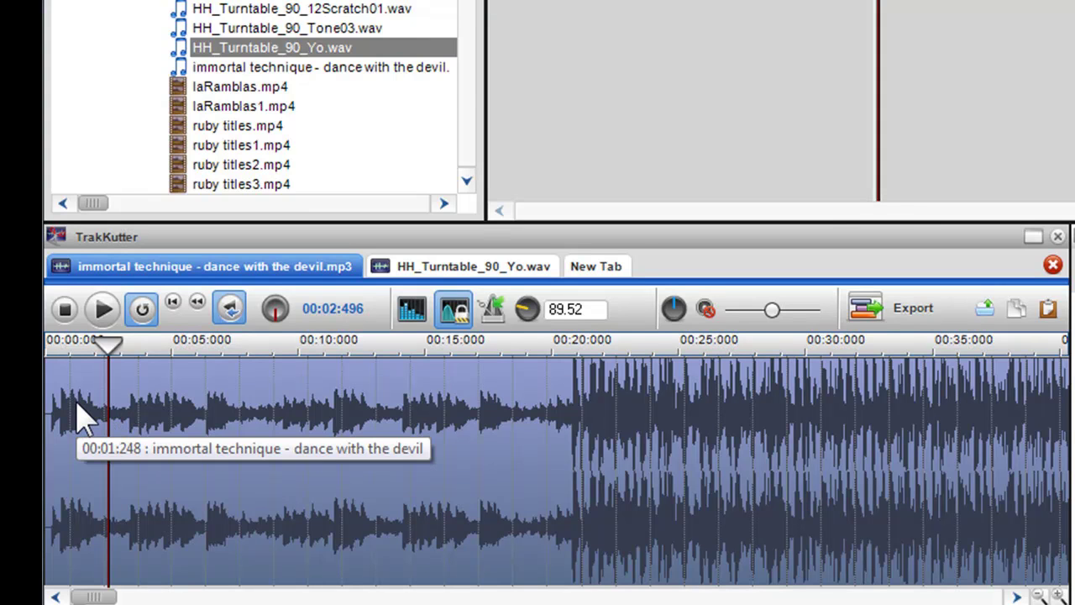
Select the song's opening and stretch the selection out to about 11 seconds
scroll(81, 416, up, 1)
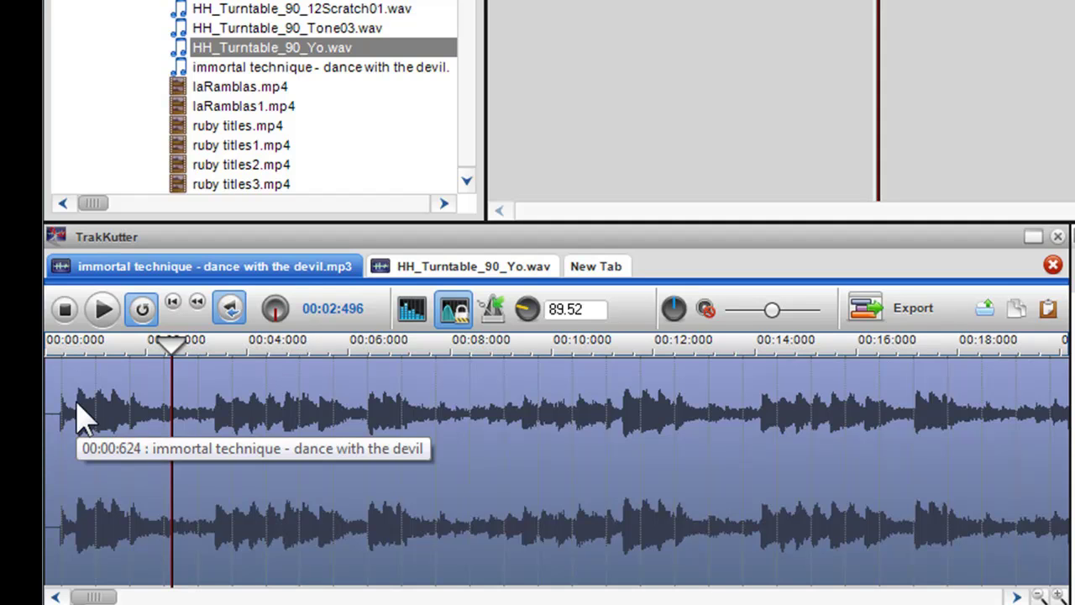
drag(60, 414, 259, 514)
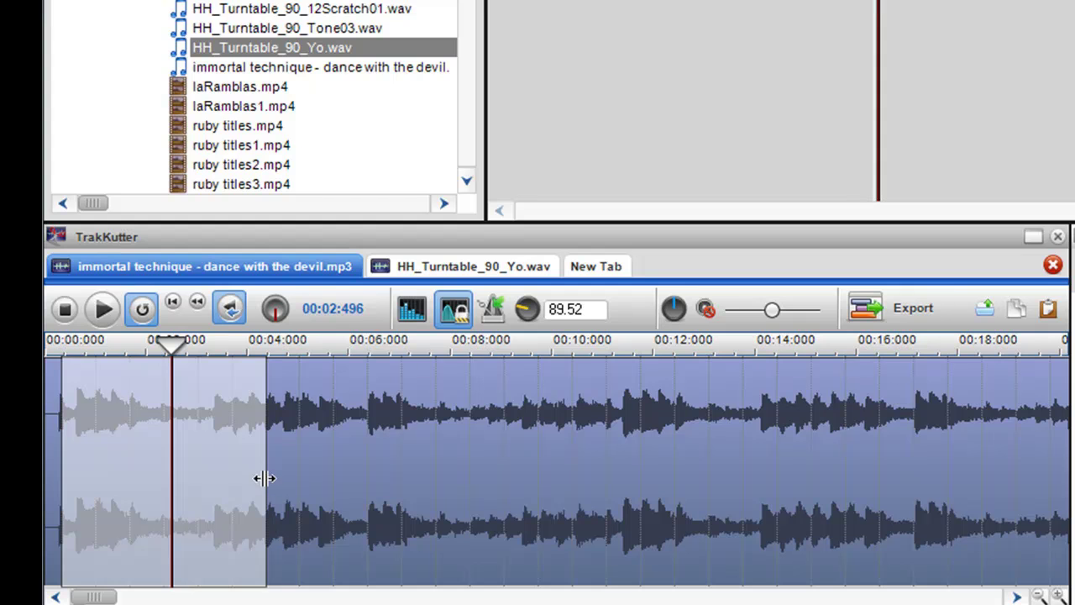
mouse_move(266, 480)
mouse_down()
mouse_move(607, 477)
mouse_move(223, 475)
mouse_move(600, 476)
mouse_move(239, 486)
mouse_move(604, 477)
mouse_up()
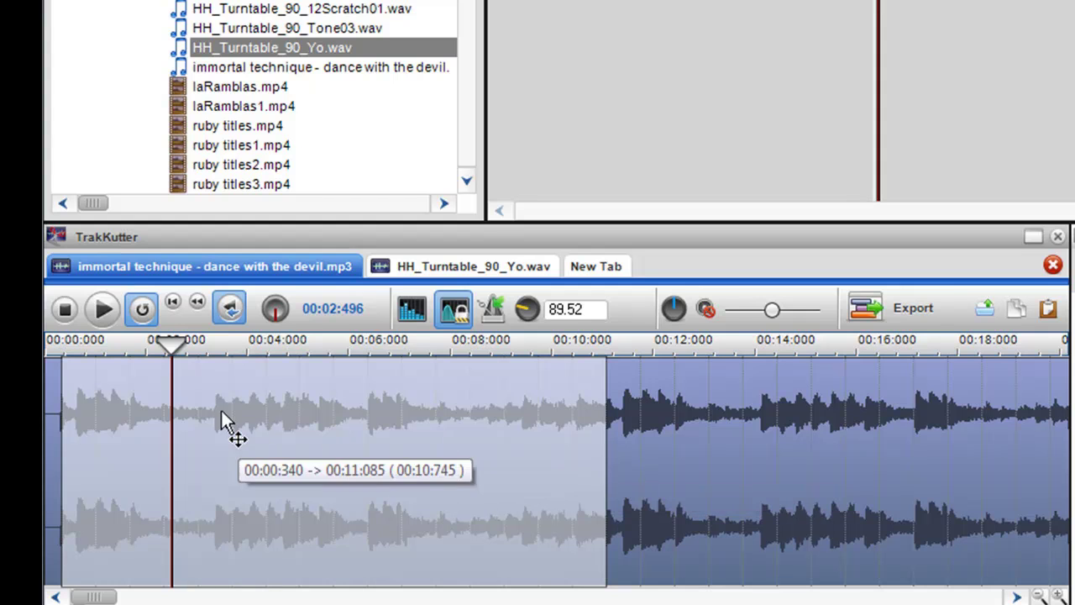
Place the playhead inside the selection and preview the selected section playing
drag(173, 391, 415, 407)
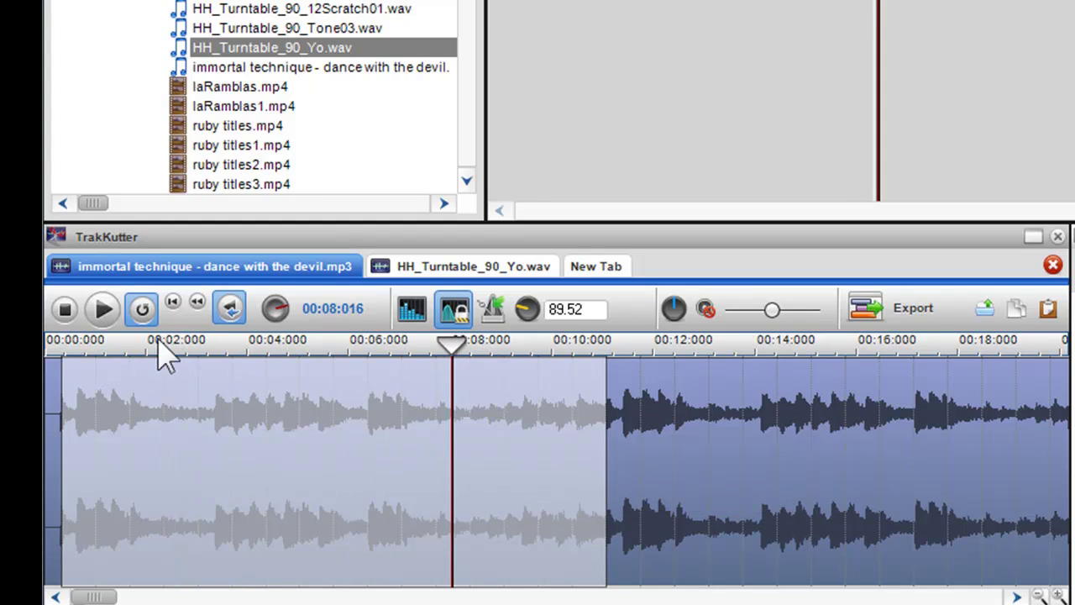
click(104, 309)
click(65, 309)
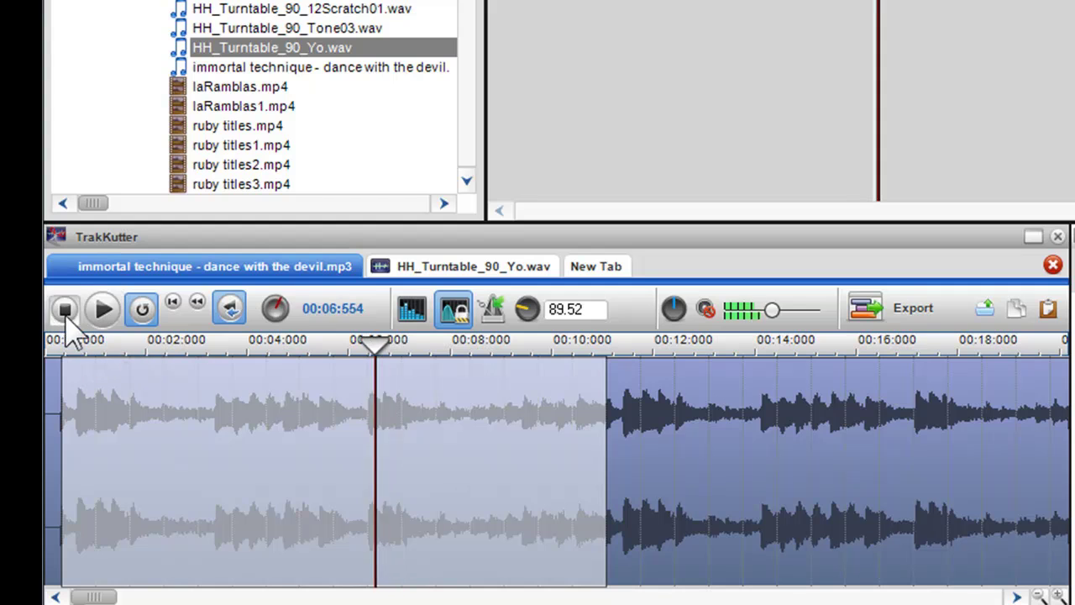
click(101, 316)
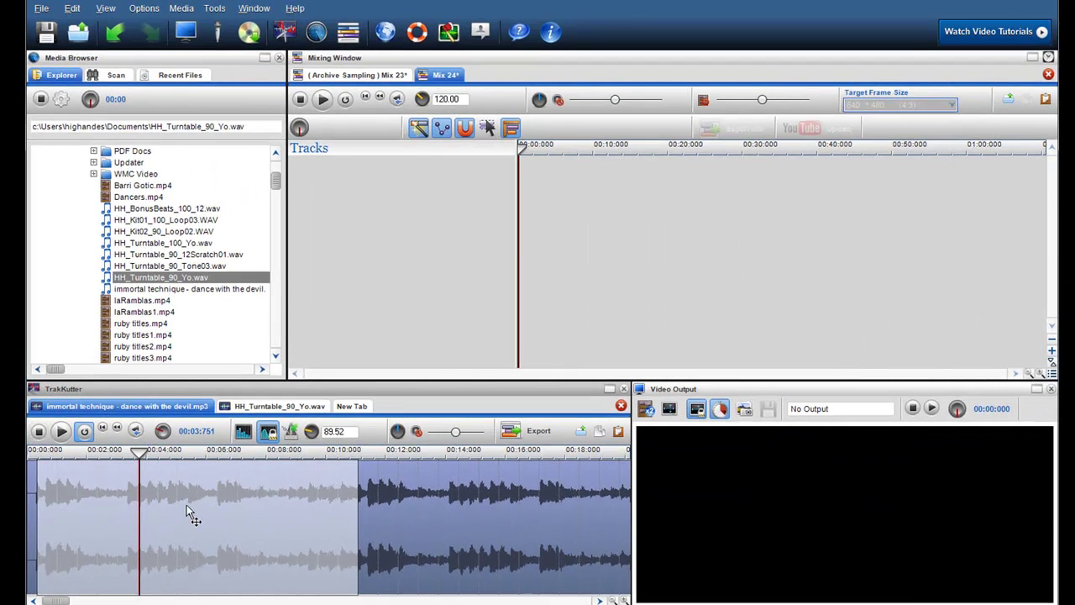
Copy the selected section, paste it as a new Mix 24 track, and loop it to 0:51
right_click(186, 509)
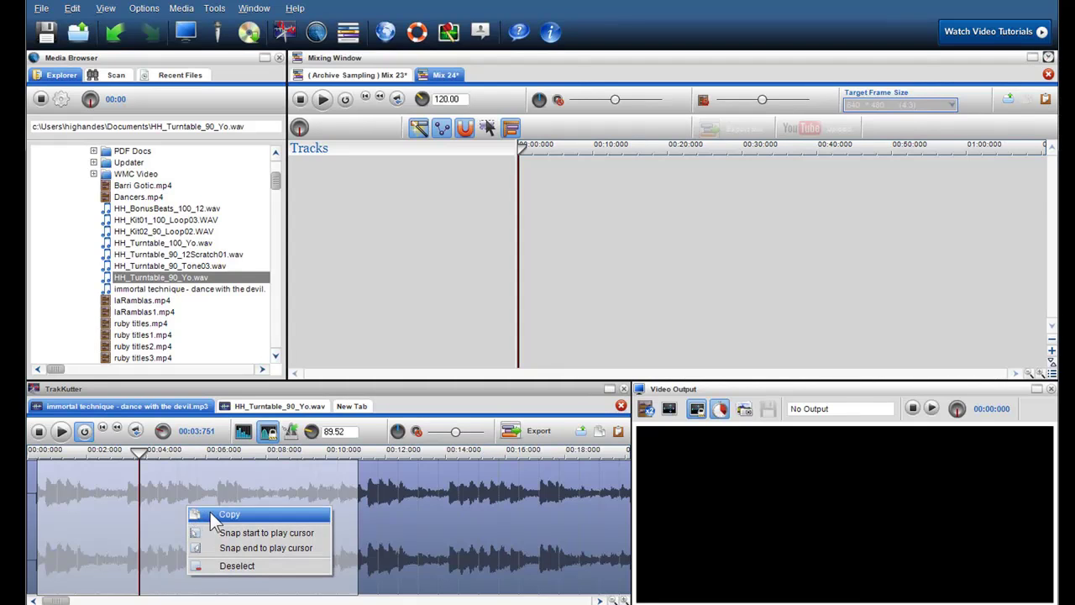
click(211, 515)
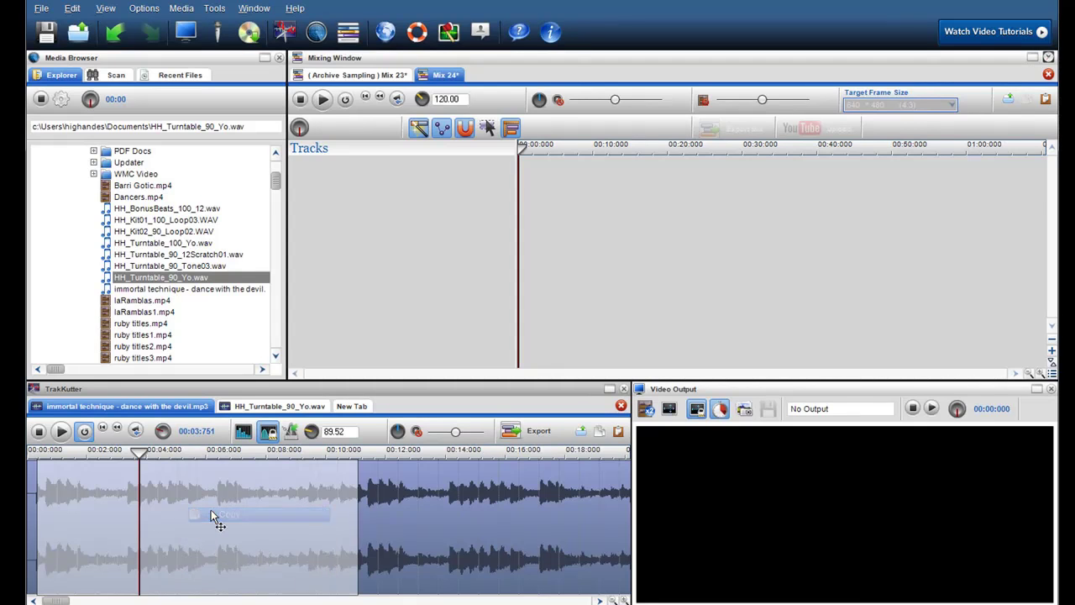
right_click(521, 166)
click(559, 173)
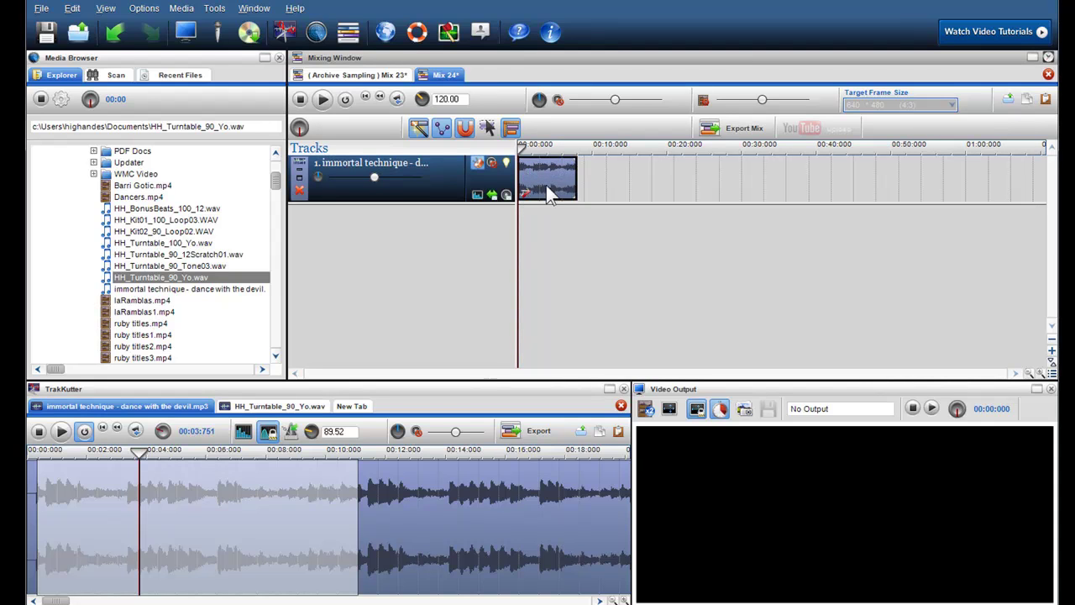
mouse_move(579, 178)
mouse_down()
mouse_move(889, 190)
mouse_move(880, 180)
mouse_up()
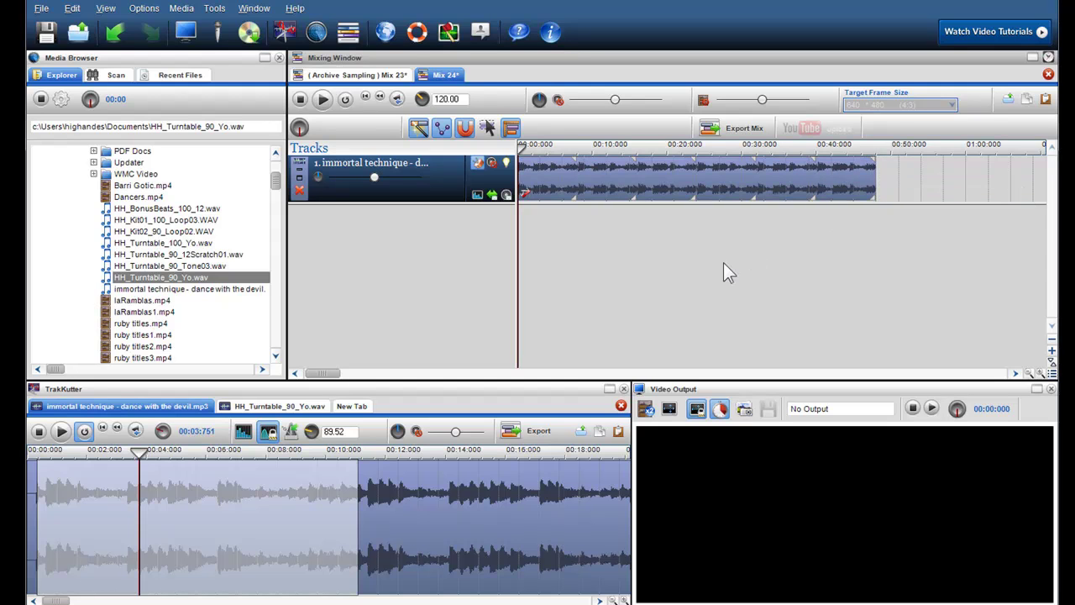
Open the (Archive Sampling) Mix 23 tab, select track 2 and play the five-track mix
click(380, 77)
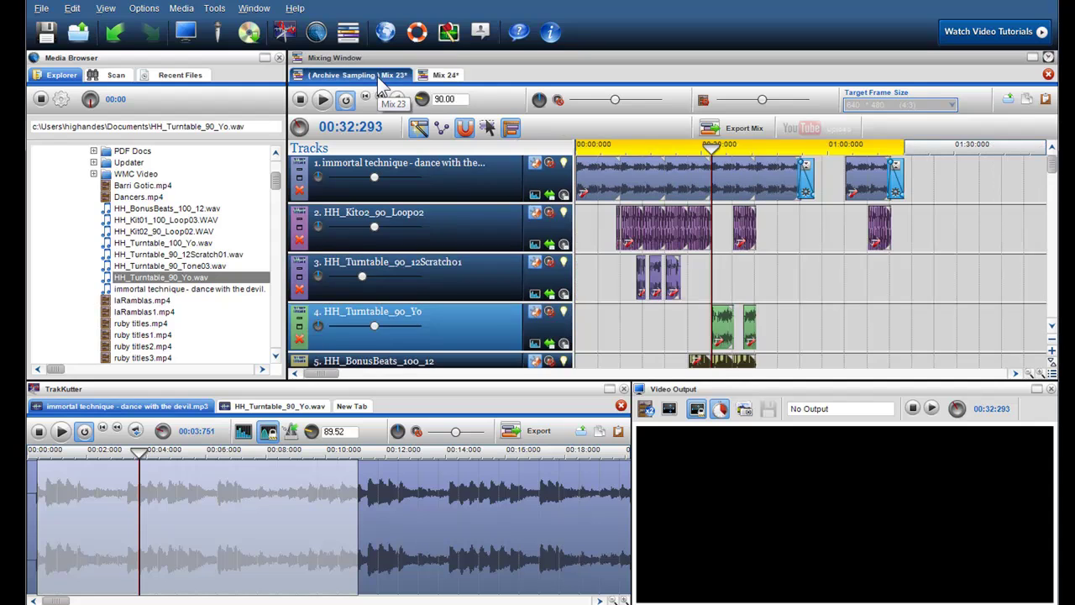
click(613, 245)
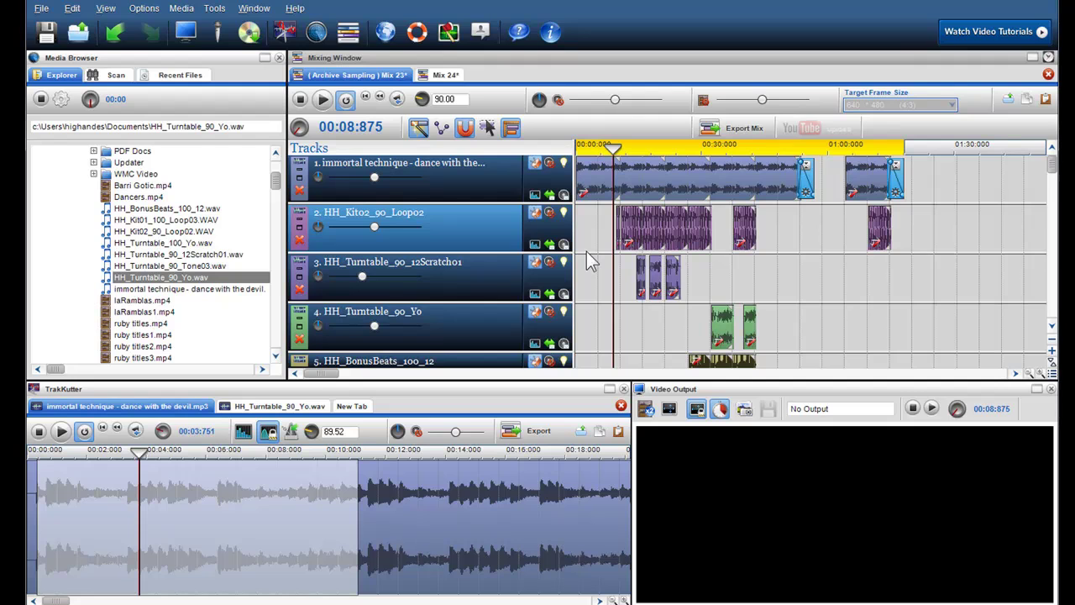
click(324, 100)
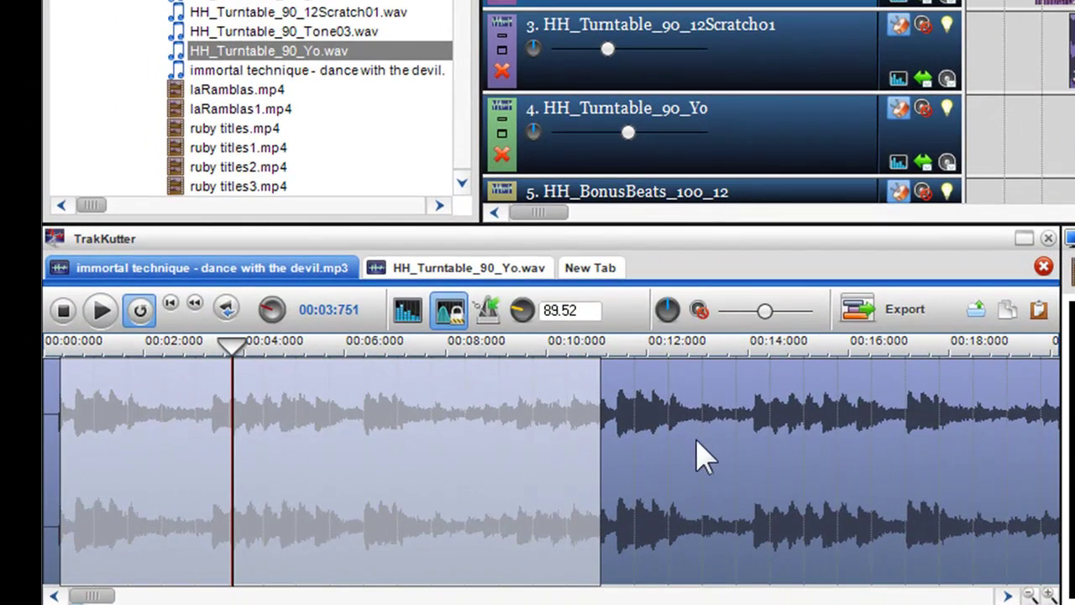
Move the song selection to about 3.7–13.8 seconds and untick Snap To Grid
scroll(655, 439, down, 1)
scroll(655, 440, down, 1)
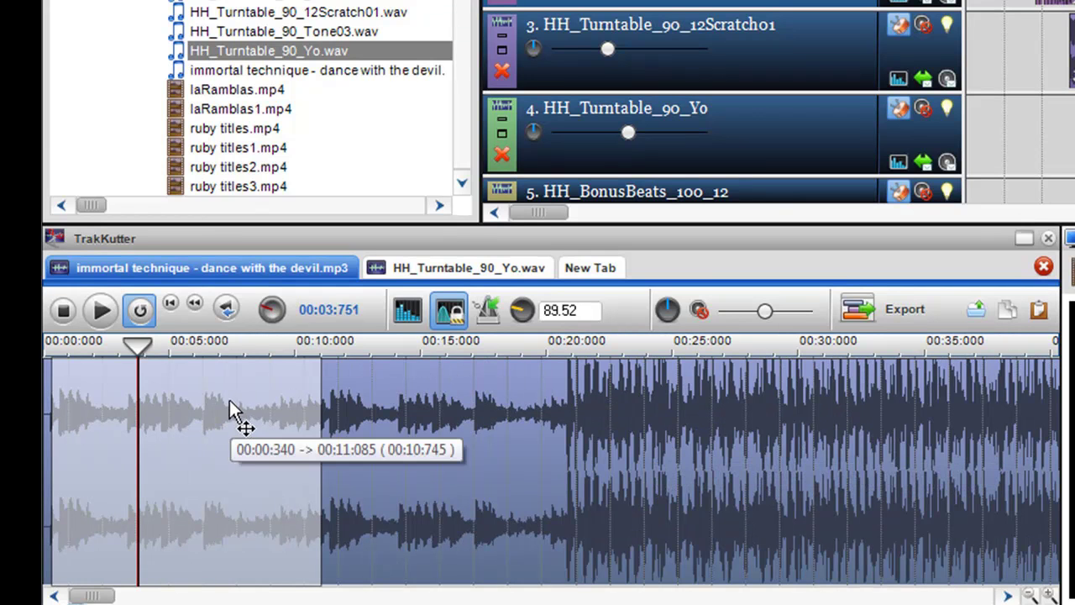
mouse_move(196, 400)
mouse_down()
mouse_move(653, 425)
mouse_move(446, 419)
mouse_move(343, 435)
mouse_move(267, 430)
mouse_move(837, 439)
mouse_move(199, 423)
mouse_up()
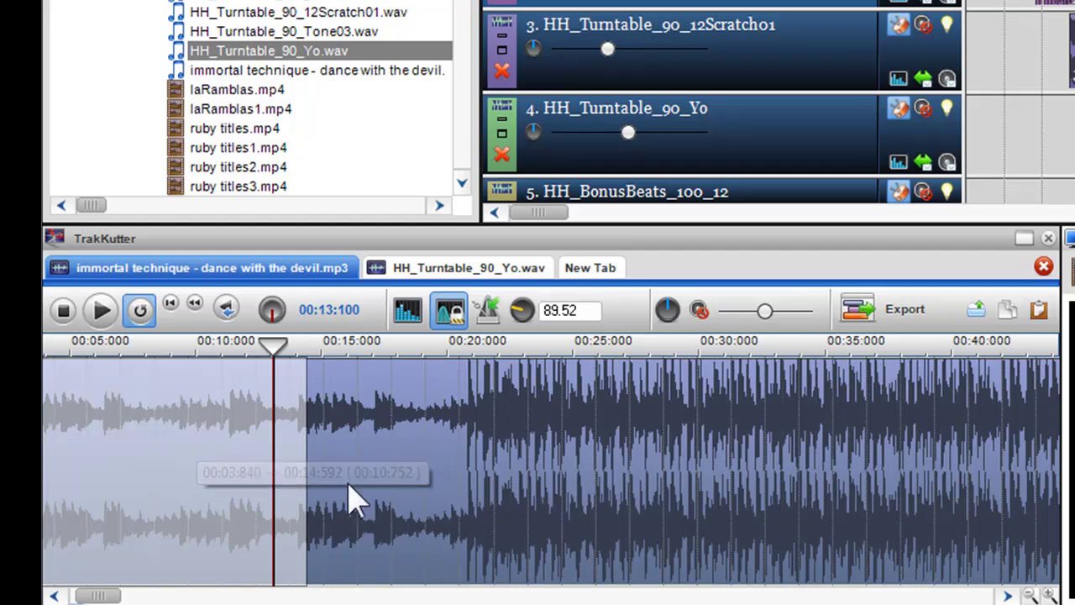
scroll(361, 500, down, 1)
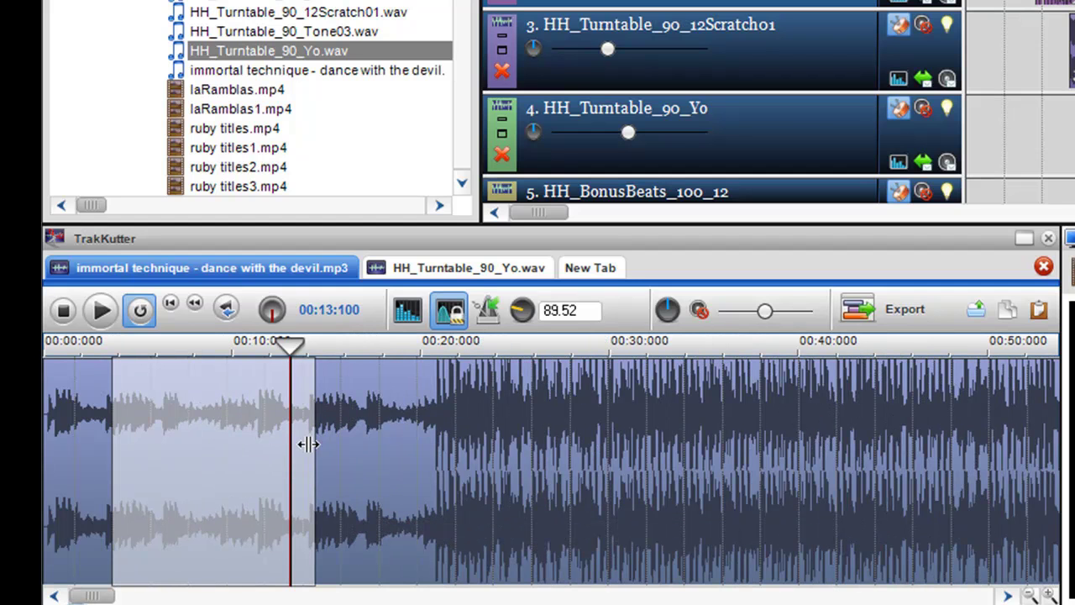
drag(308, 444, 329, 447)
scroll(358, 466, up, 1)
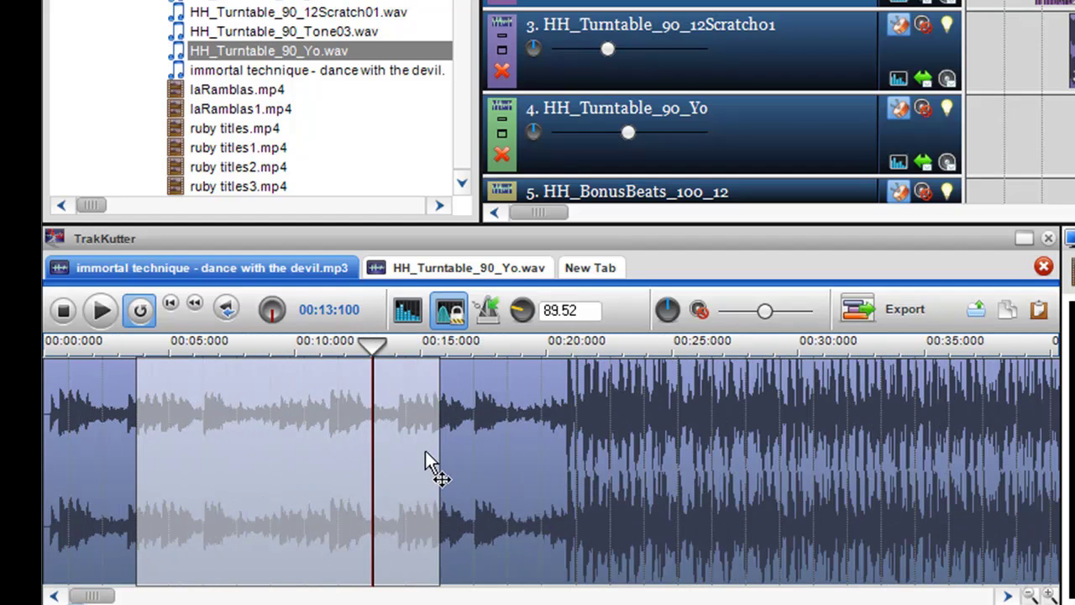
mouse_move(433, 447)
mouse_down()
mouse_move(401, 450)
mouse_move(397, 473)
mouse_up()
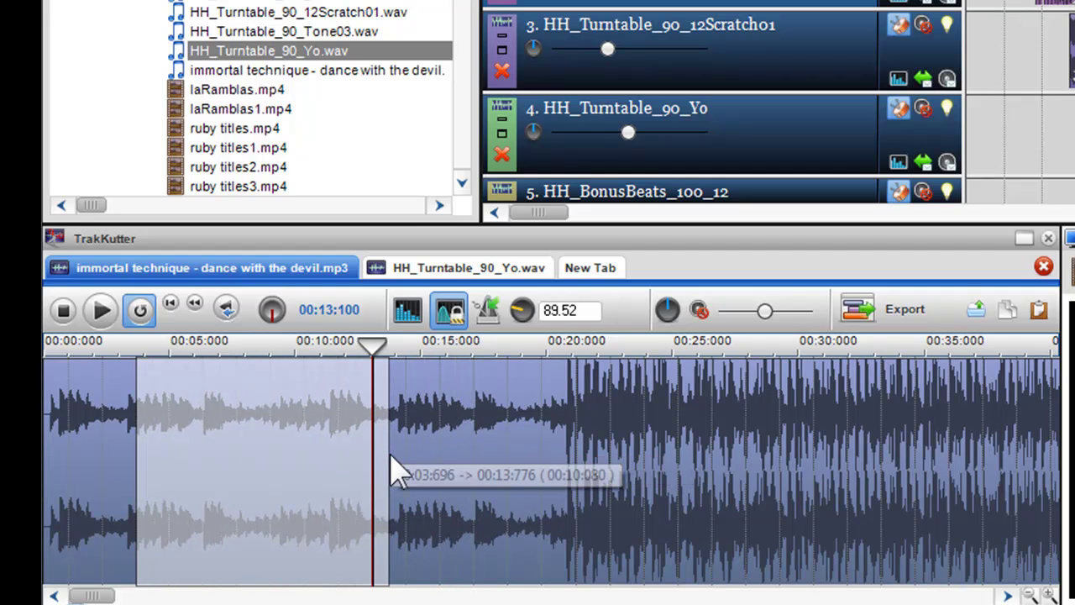
right_click(415, 457)
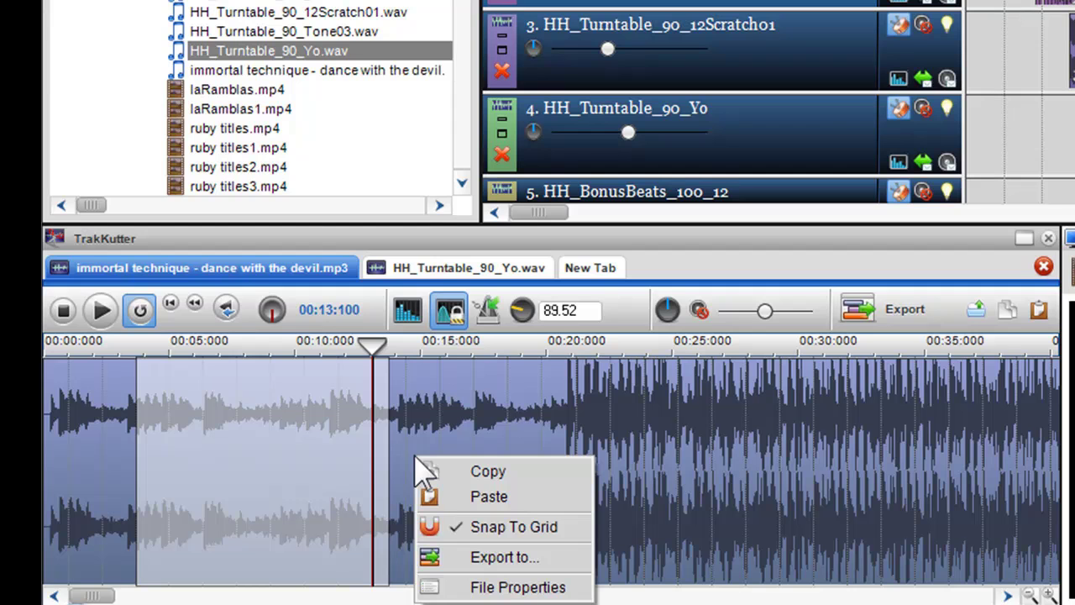
click(460, 529)
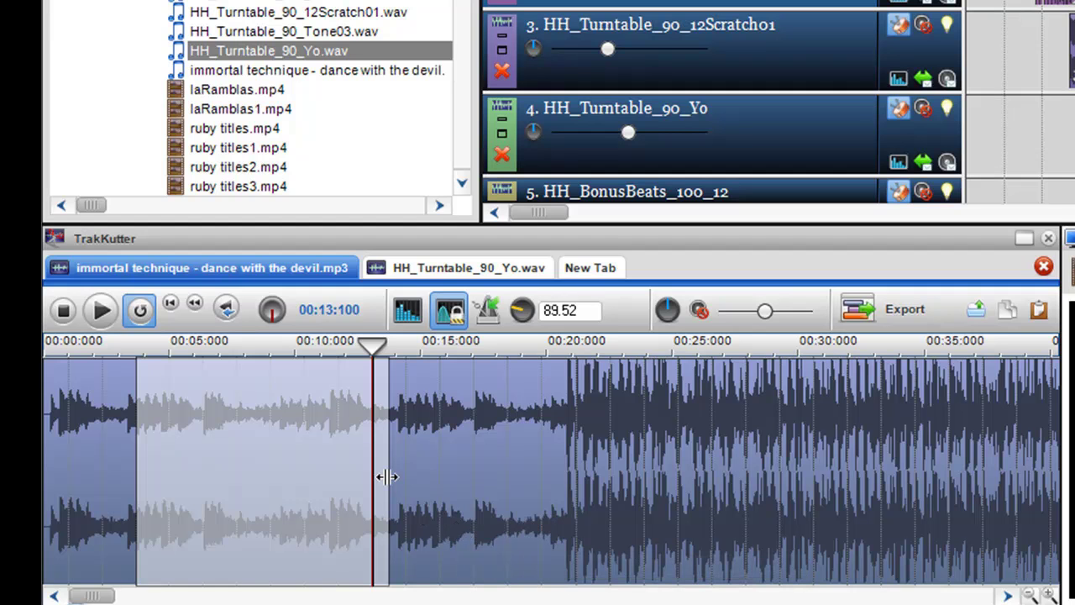
Snap the selection start to the play cursor at about 6.4 seconds
drag(388, 481, 298, 468)
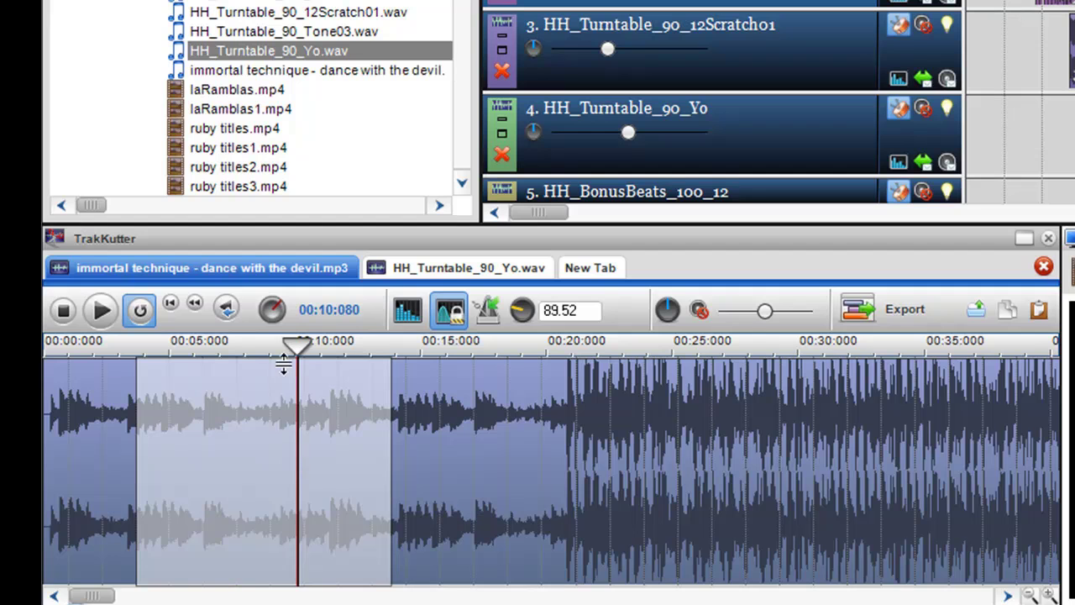
drag(295, 347, 202, 345)
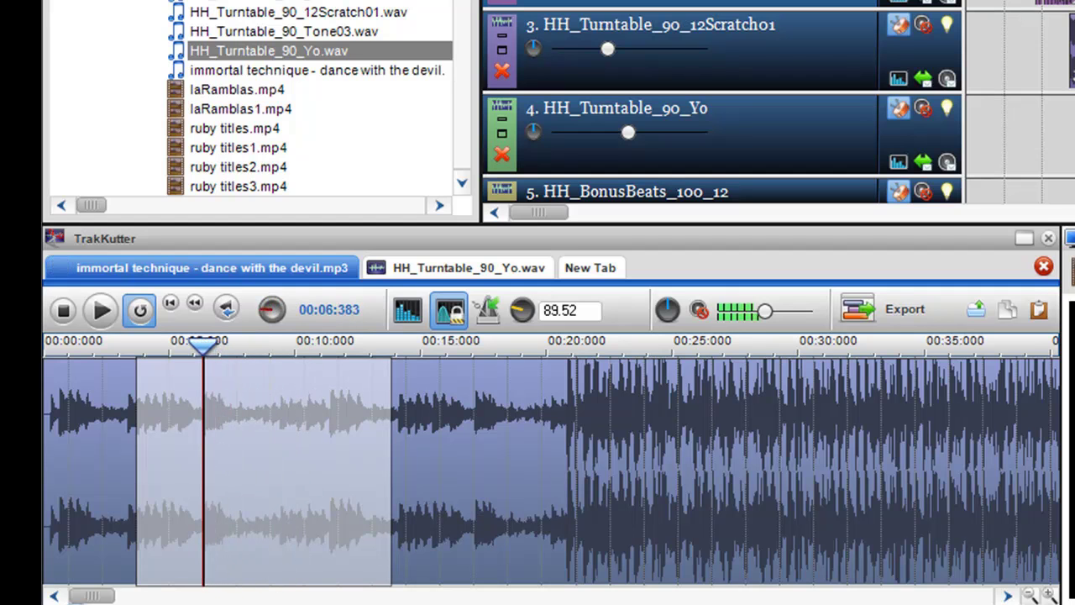
right_click(209, 386)
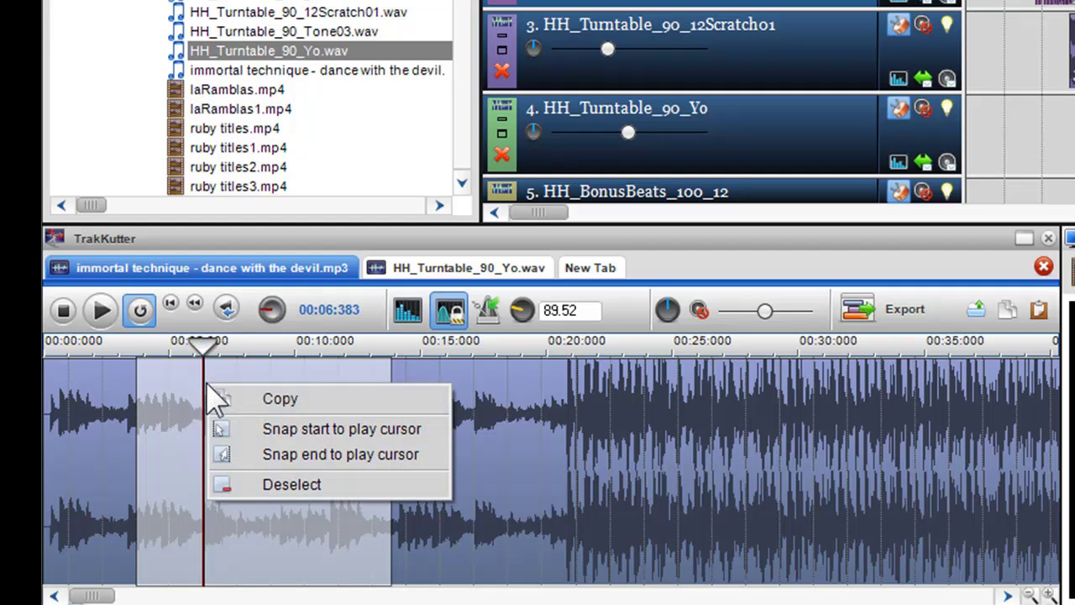
click(279, 430)
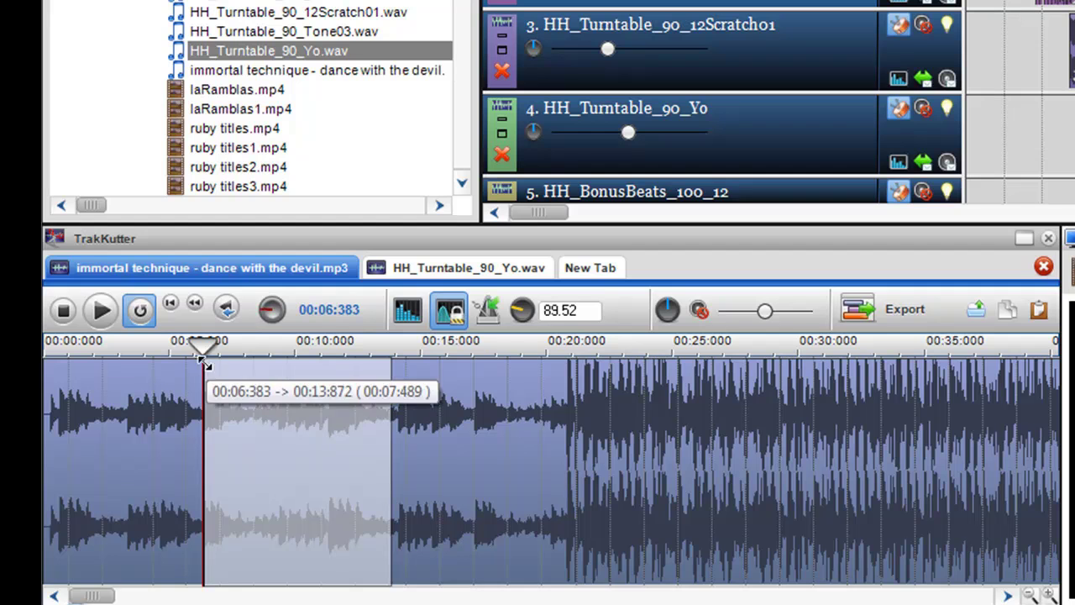
Play to about 11.3 seconds and snap the selection end to the play cursor
key(space)
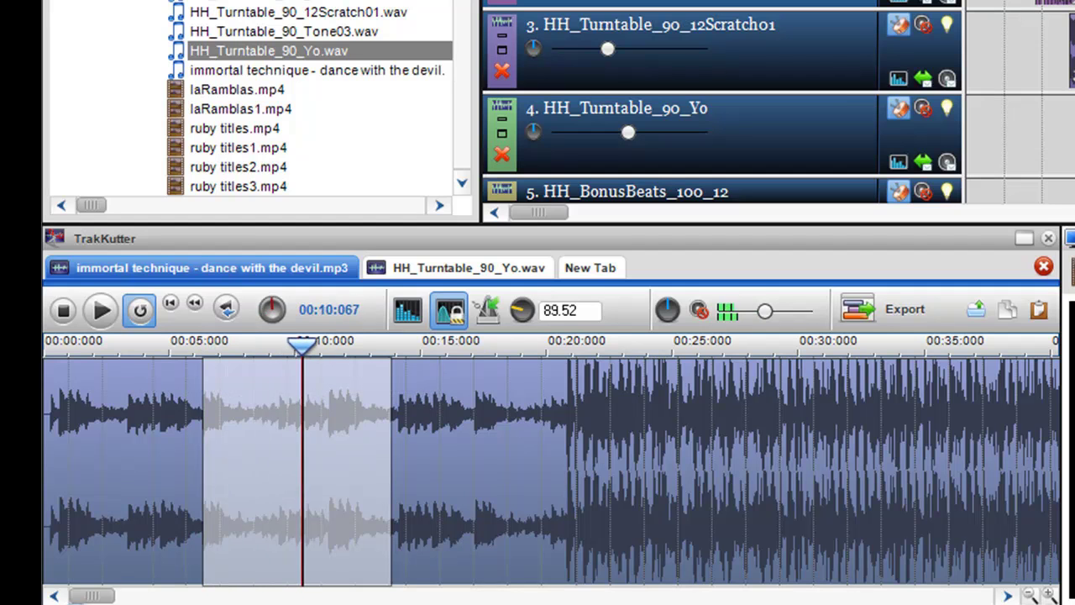
key(space)
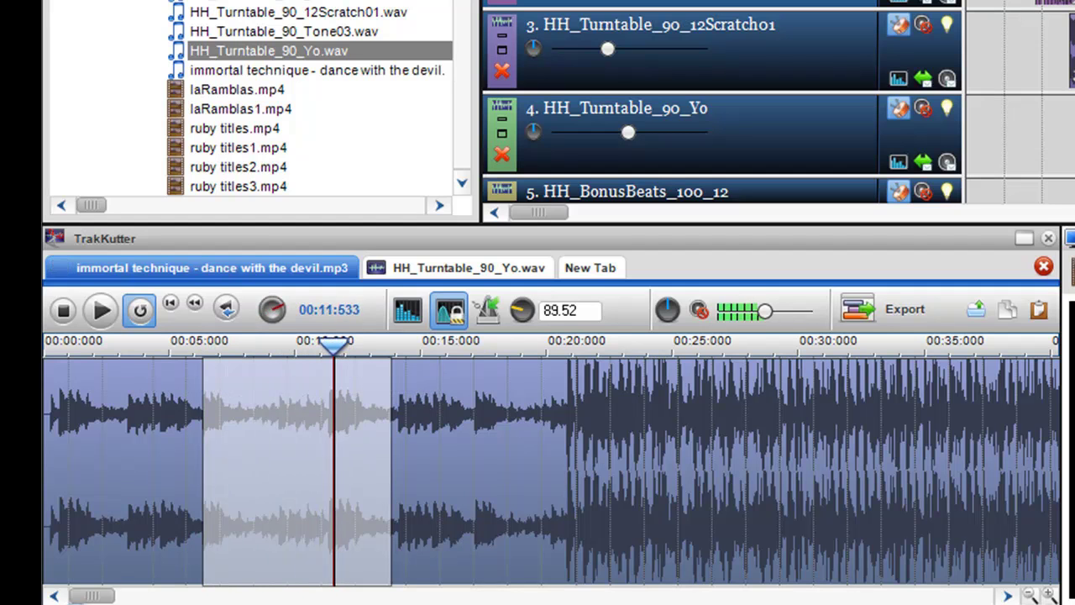
right_click(338, 401)
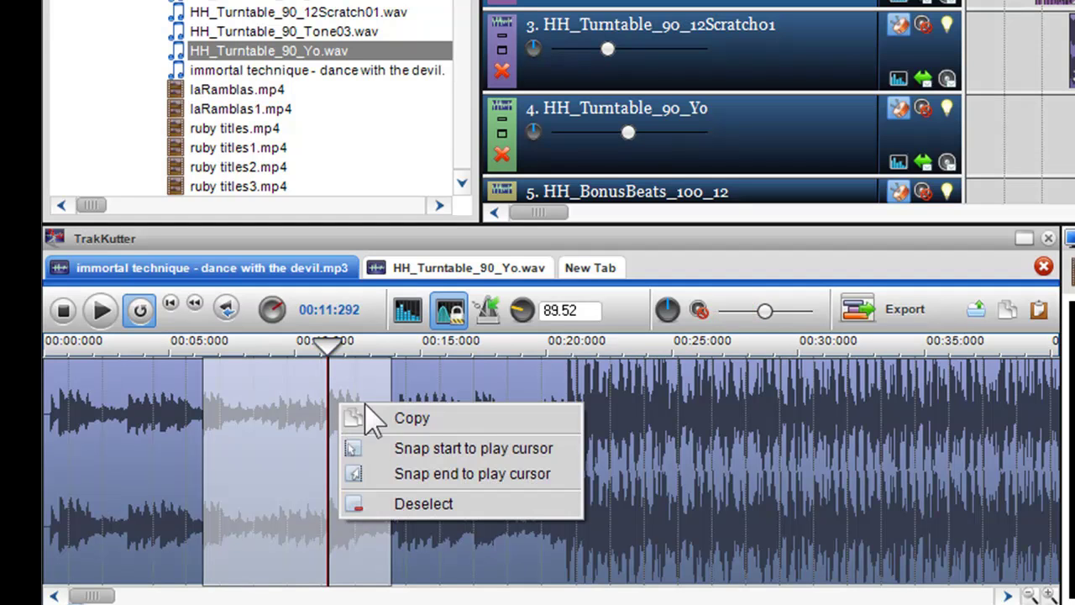
click(407, 472)
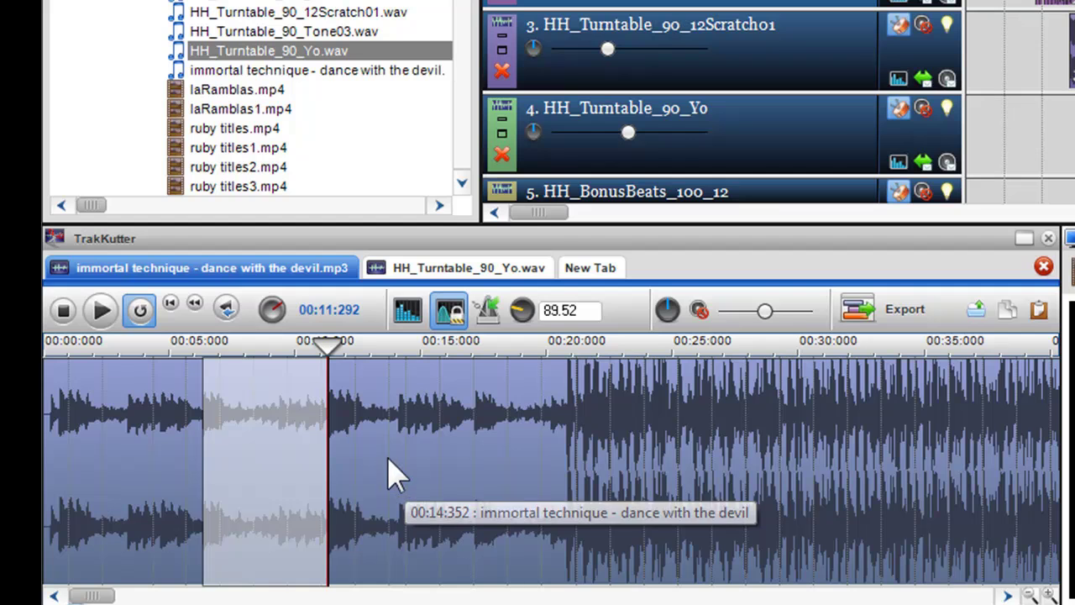
Clear the marked range, zoom in, and play the song from the playhead
scroll(328, 458, up, 2)
scroll(336, 473, up, 2)
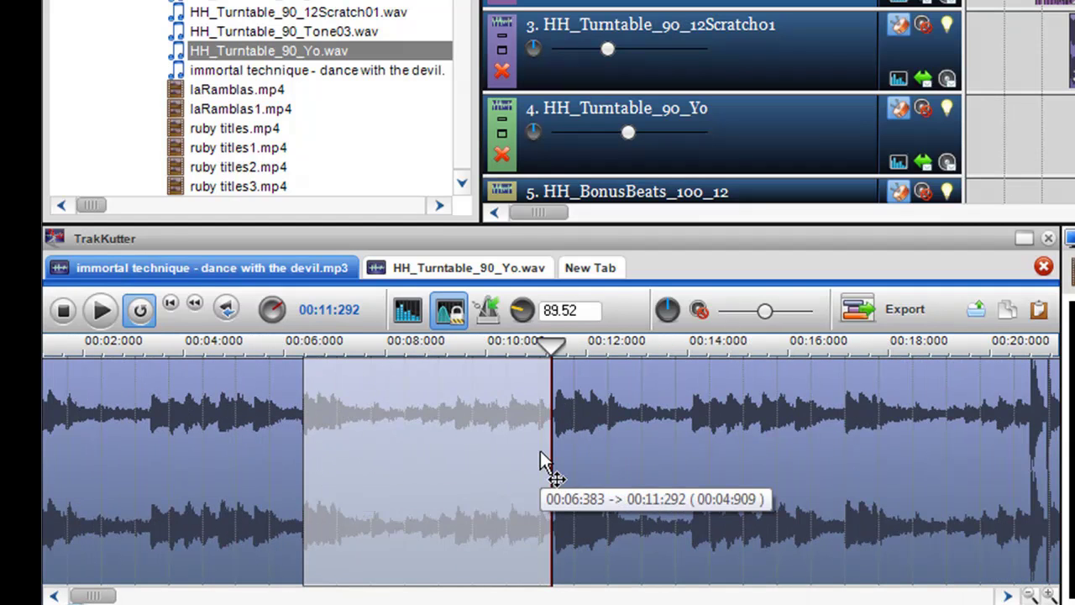
click(559, 466)
scroll(557, 465, up, 2)
scroll(557, 464, up, 2)
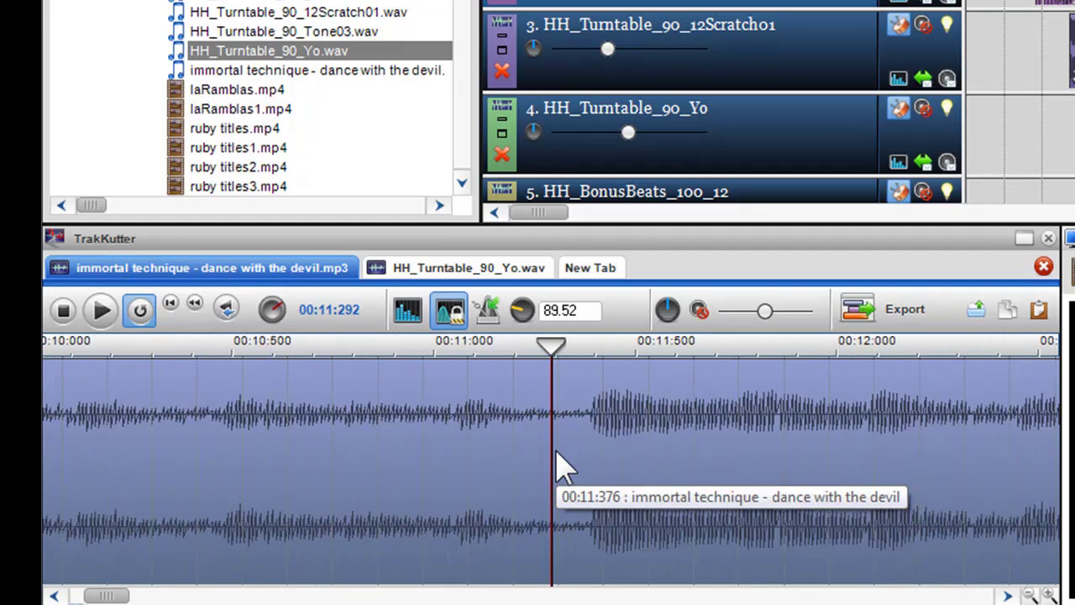
scroll(557, 464, up, 1)
scroll(546, 395, up, 1)
key(space)
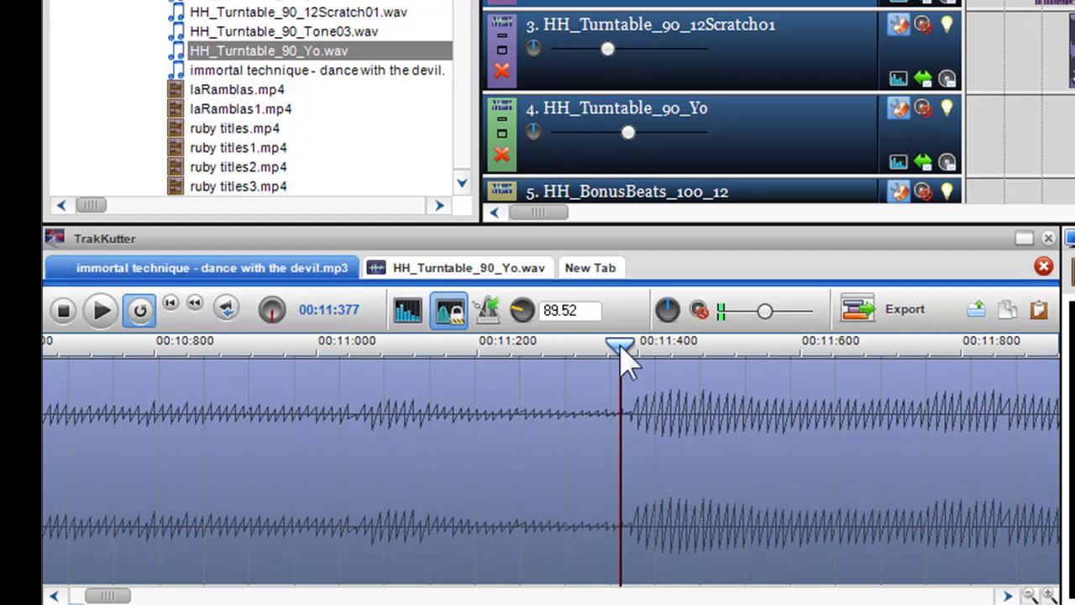
Magnify the waveform around the playhead near 11.377 seconds
scroll(672, 420, up, 1)
scroll(684, 437, up, 1)
scroll(664, 424, down, 1)
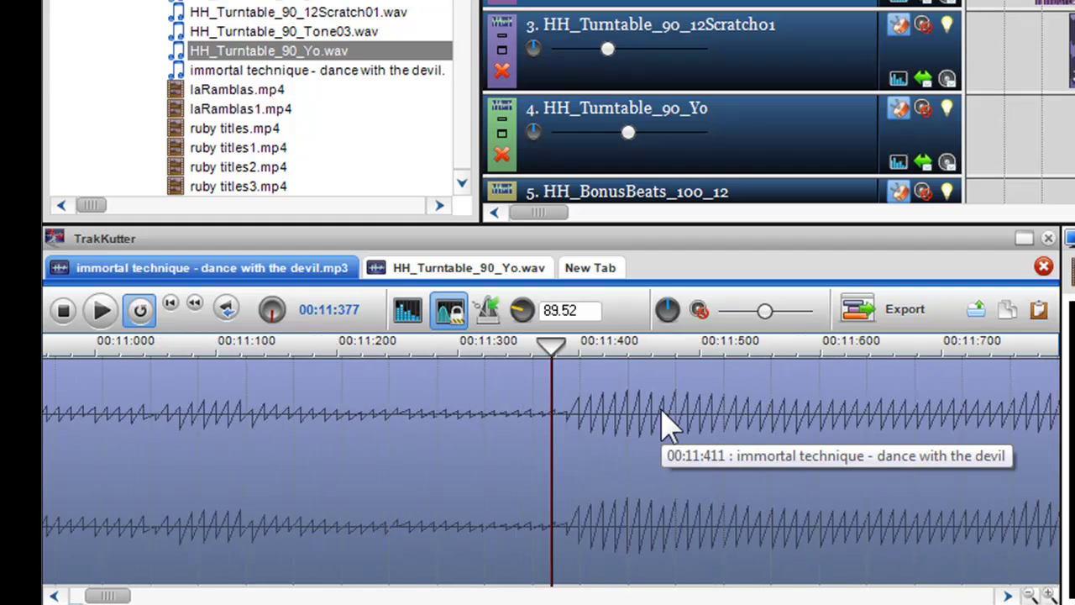
scroll(665, 420, down, 1)
scroll(665, 420, down, 4)
scroll(672, 424, down, 3)
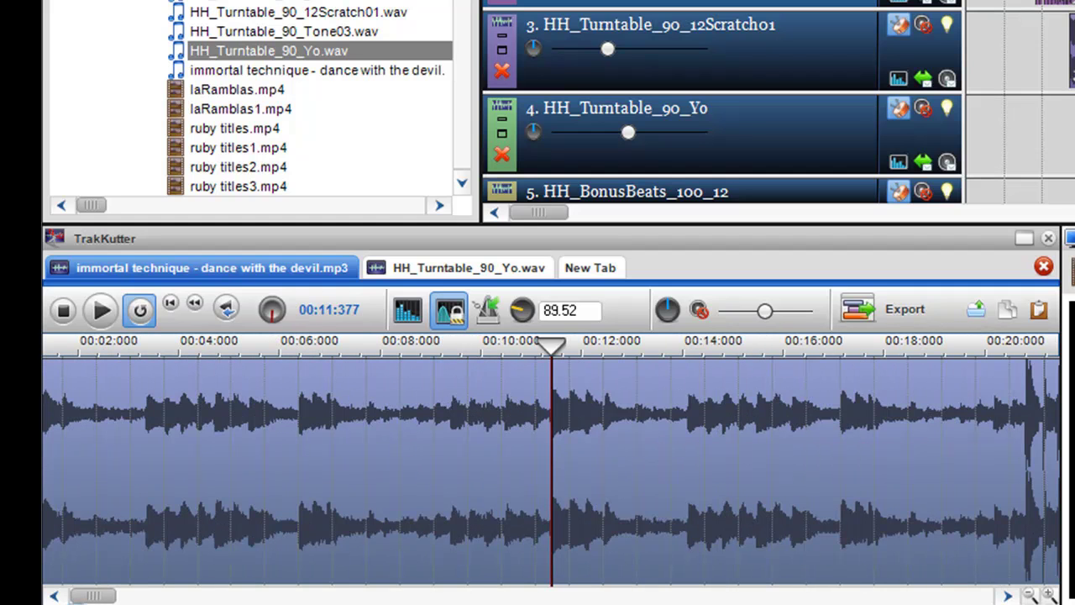
click(1050, 595)
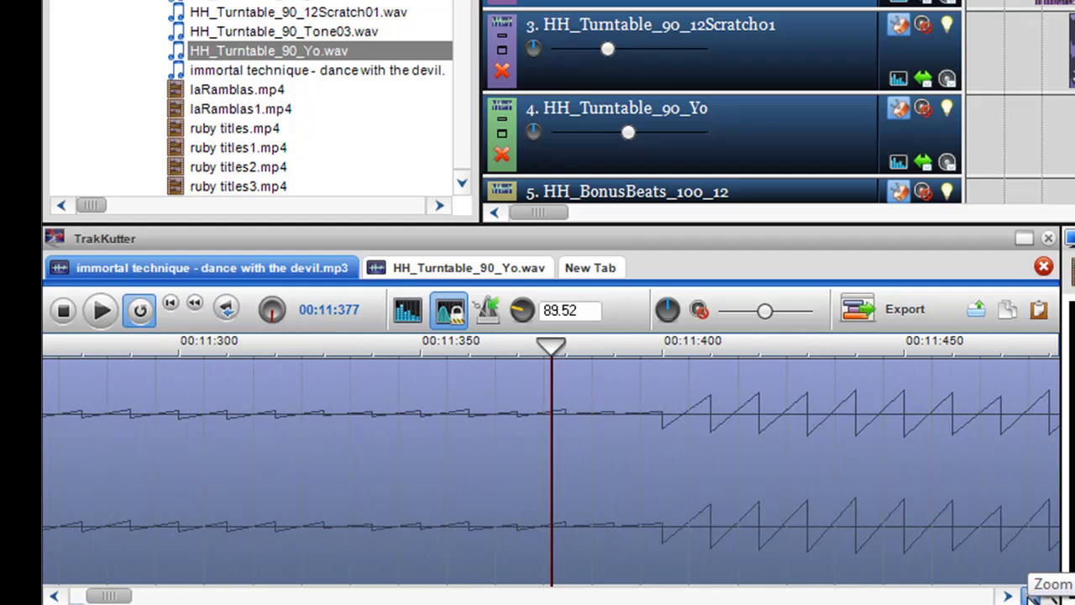
Slow the song's tempo from 89.52 to 70 BPM
click(1031, 595)
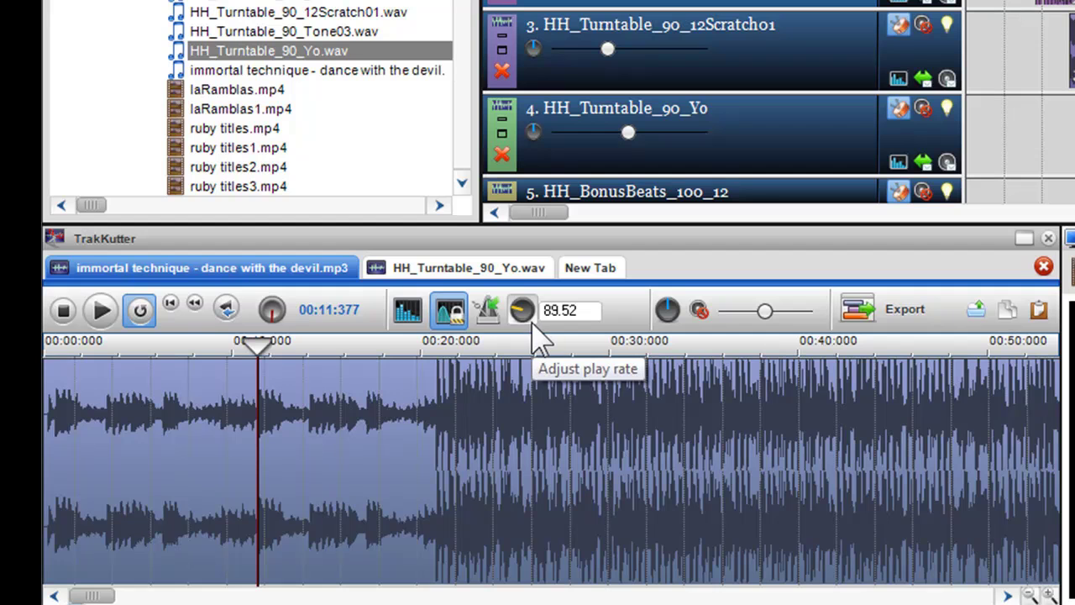
mouse_move(519, 331)
mouse_down()
mouse_move(525, 346)
mouse_move(518, 321)
mouse_up()
text(70)
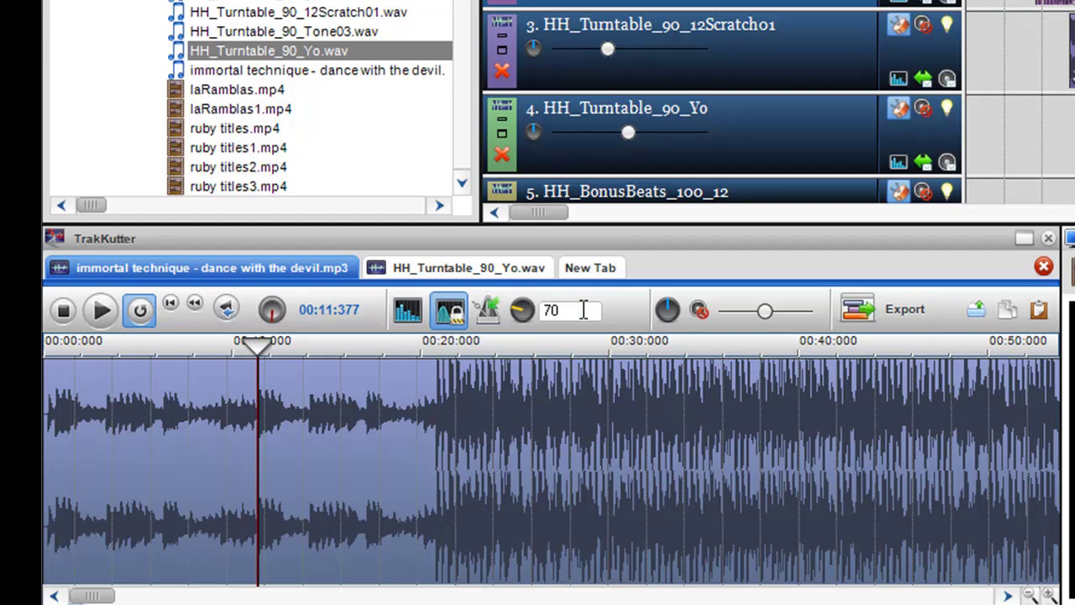
key(Return)
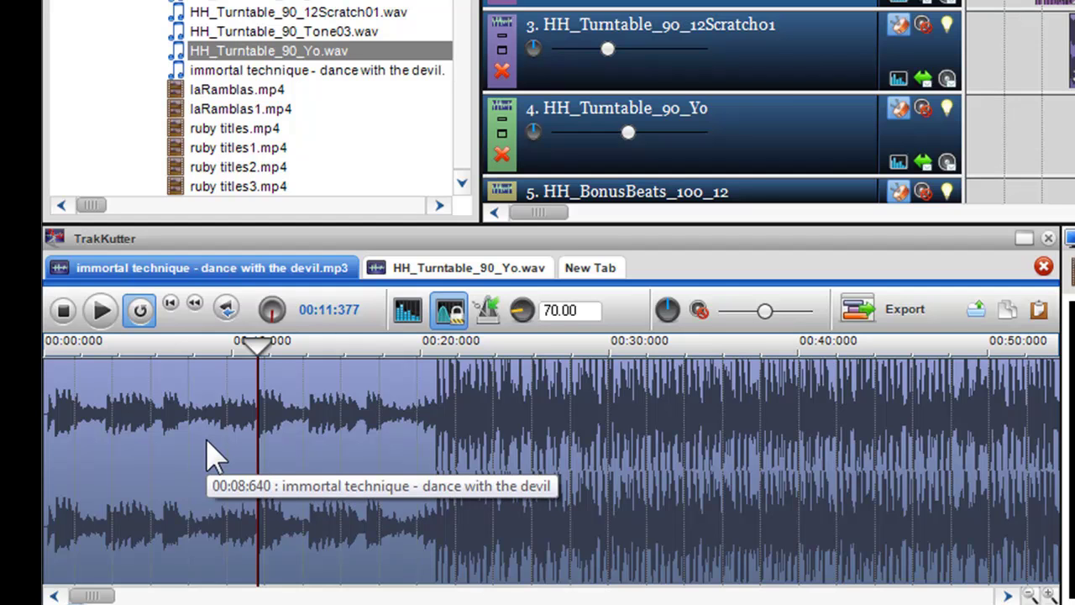
Preview the slowed song from about 6 seconds in with Preserve pitch toggled, then stop
click(164, 421)
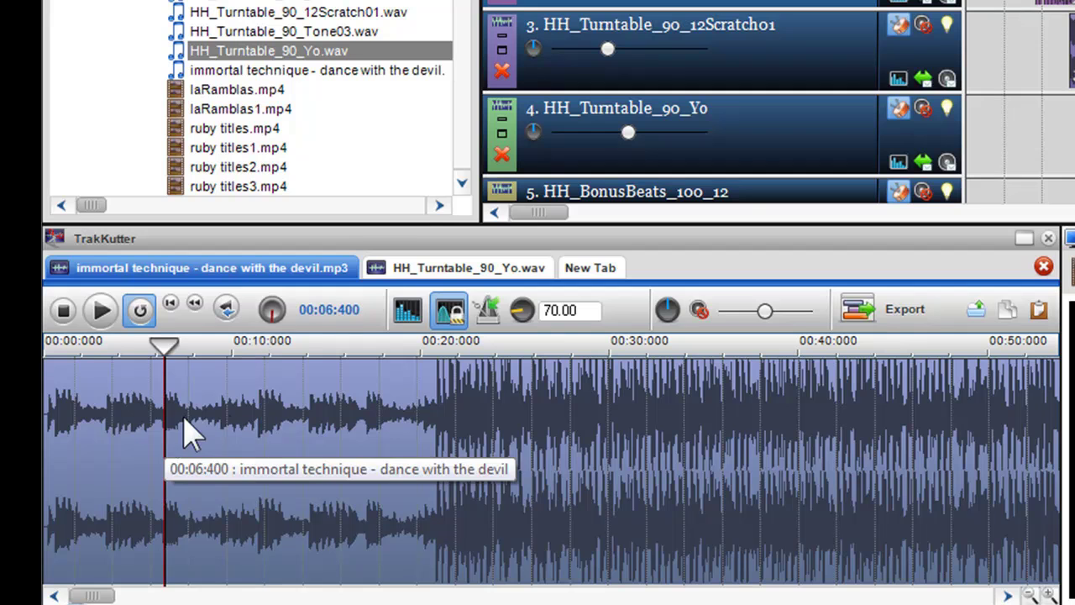
click(100, 316)
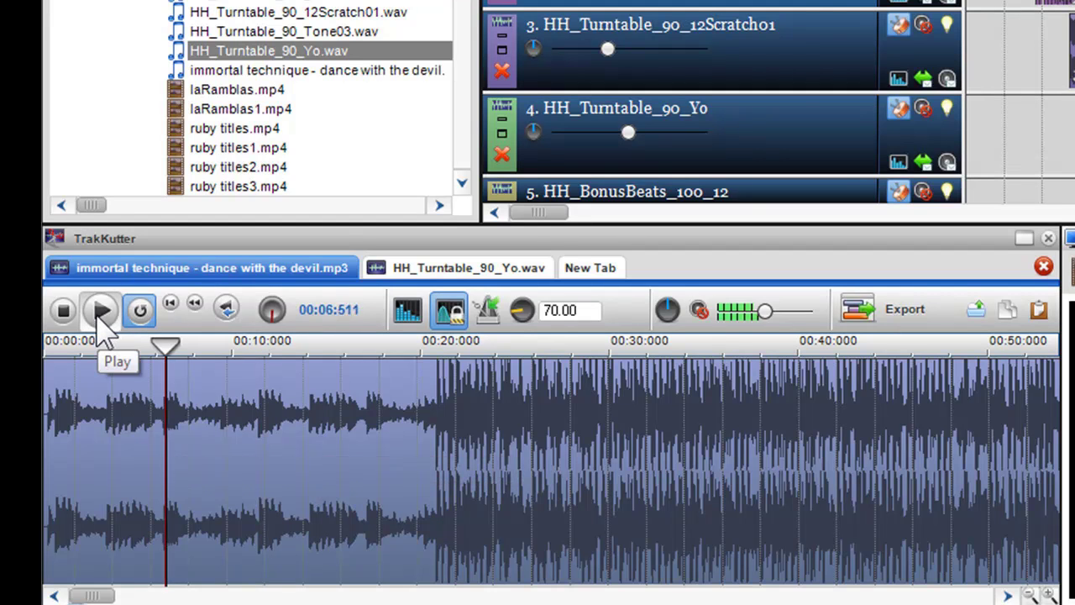
click(450, 312)
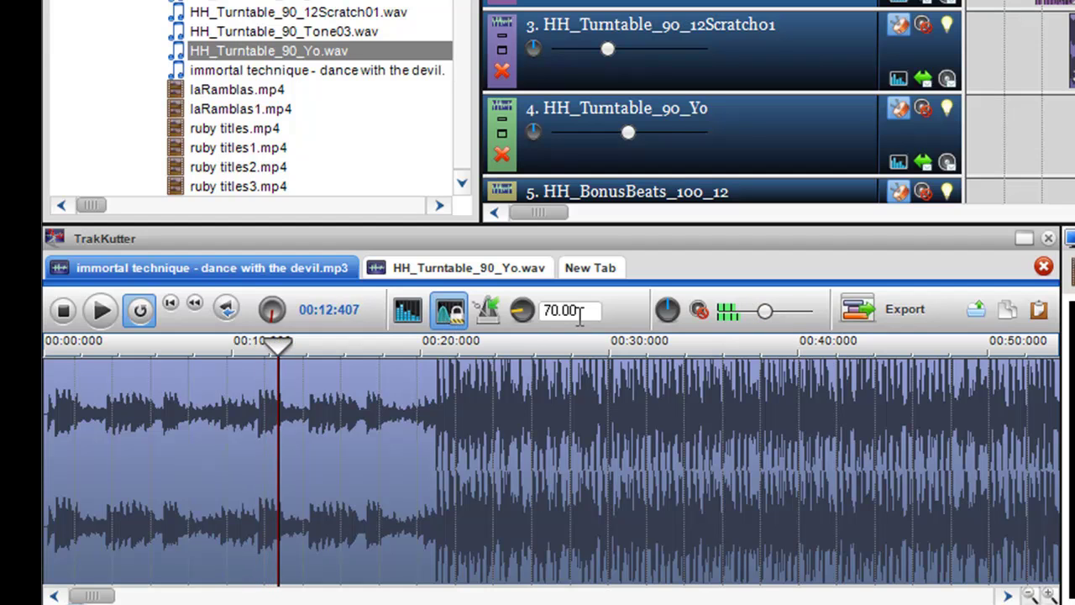
click(101, 310)
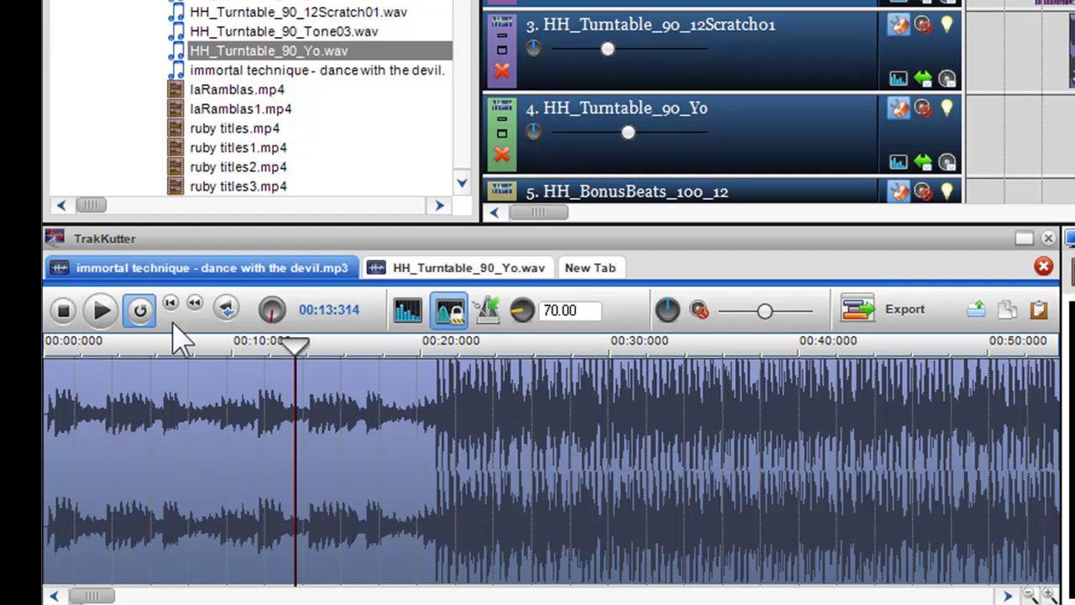
Restore the 89.52 BPM tempo and confirm High Quality stretching in Bpm Parameters
click(490, 320)
click(408, 313)
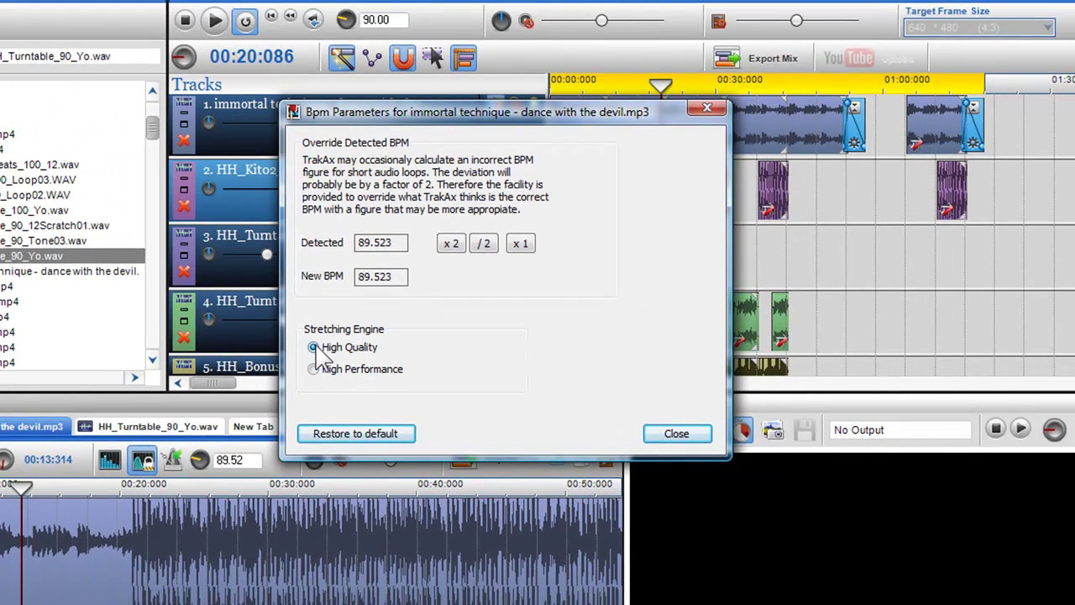
click(649, 437)
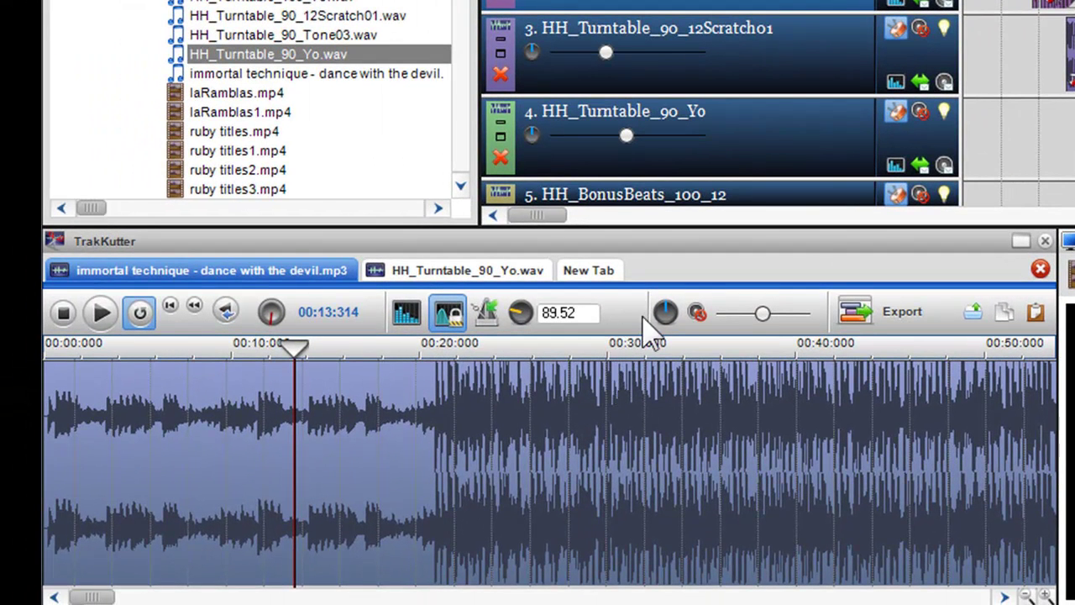
Pan the song about 16% to the right, briefly muting and unmuting its audio
mouse_move(665, 311)
mouse_down()
mouse_move(666, 393)
mouse_move(677, 372)
mouse_up()
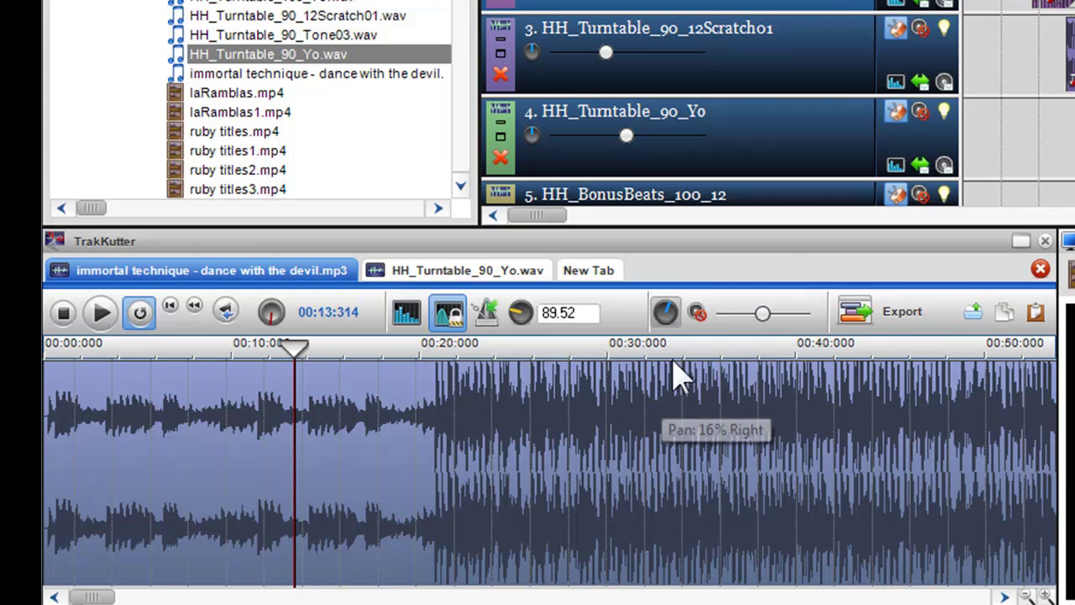
click(706, 317)
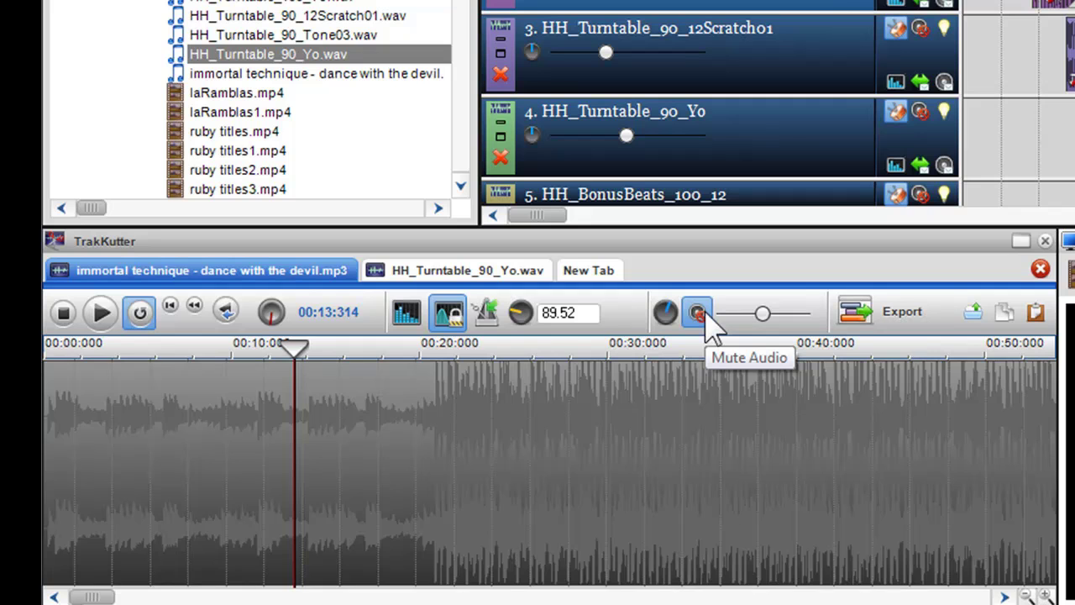
click(699, 313)
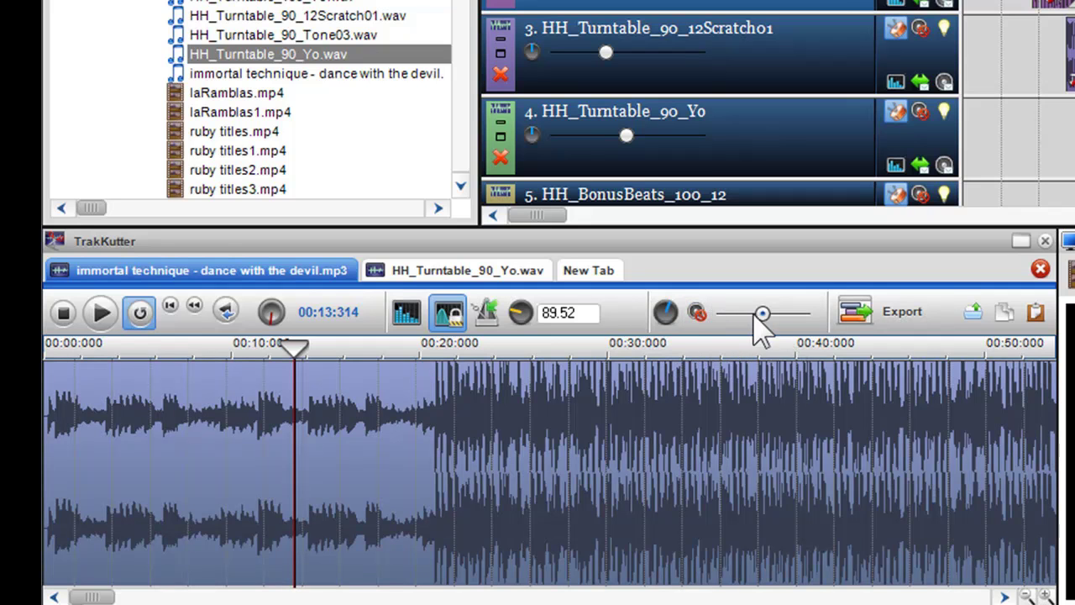
Raise the maximum volume range to 500% and set the song volume to about 159%
mouse_move(762, 314)
mouse_down()
mouse_move(726, 315)
mouse_move(782, 315)
mouse_move(768, 315)
mouse_up()
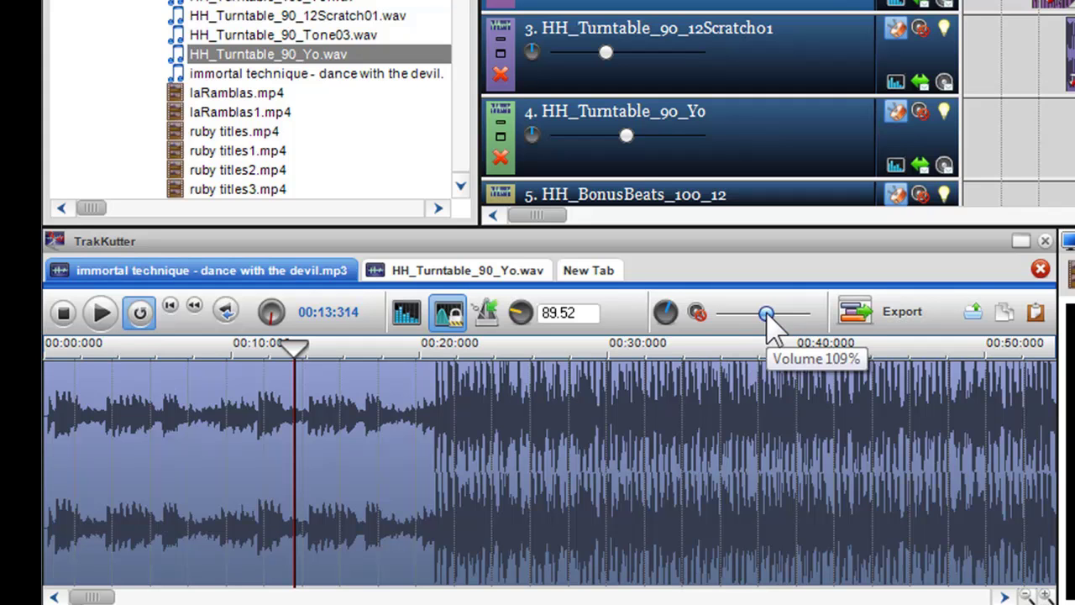
right_click(768, 322)
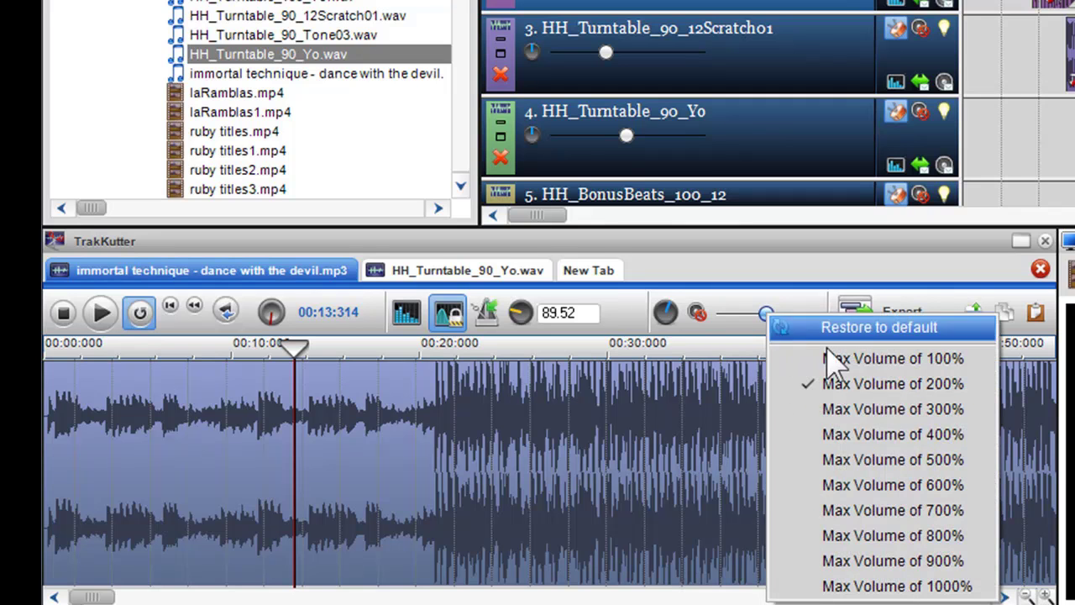
click(854, 467)
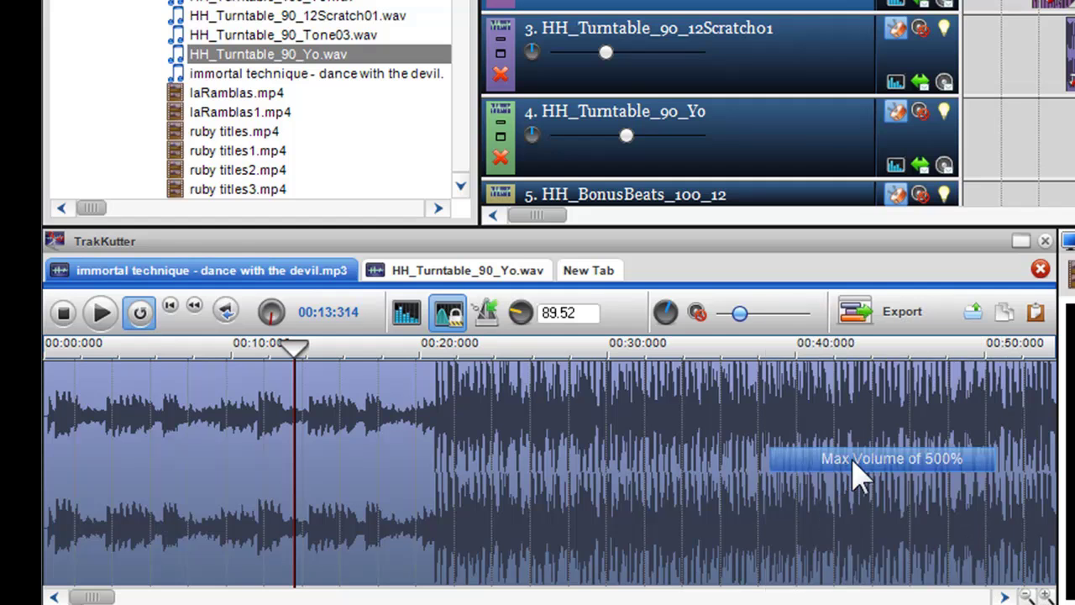
drag(739, 314, 758, 313)
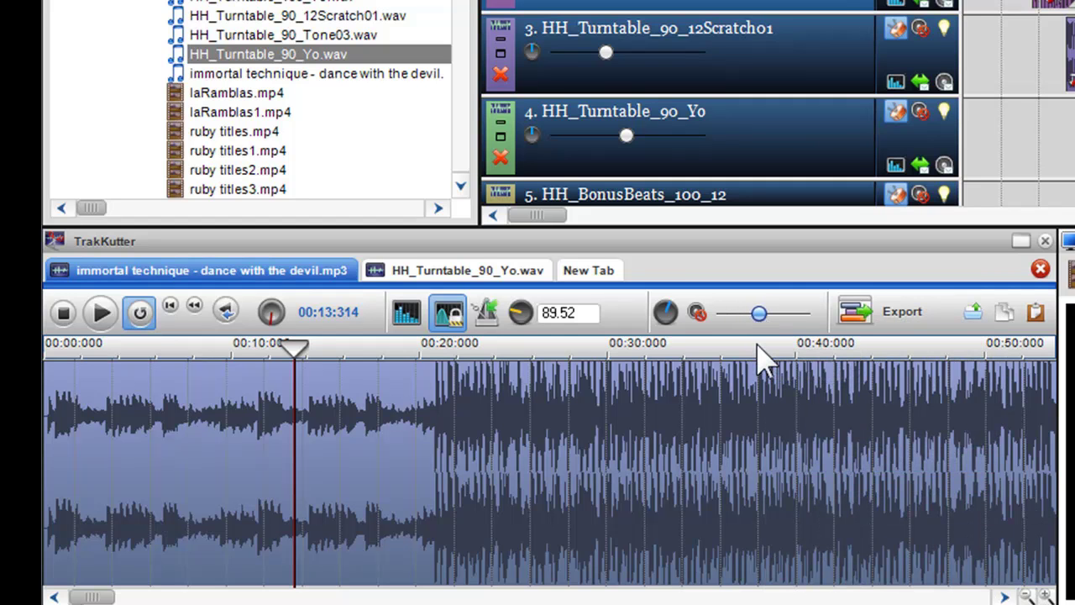
Export 'ruby titles3' as MP3 Audio File (*.mp3) at 128 kbps into Documents
click(874, 321)
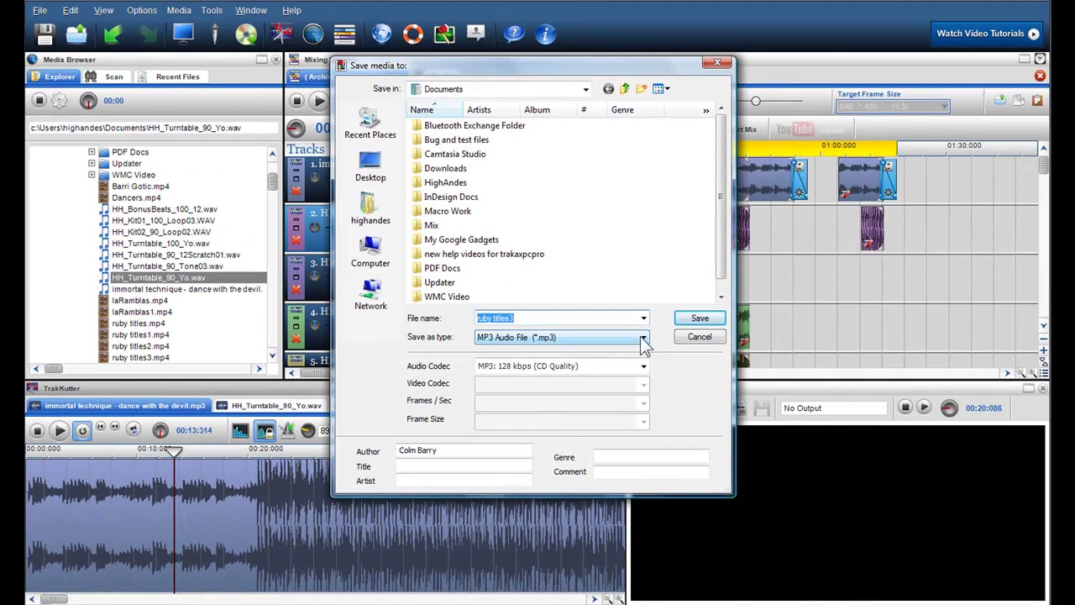
click(644, 340)
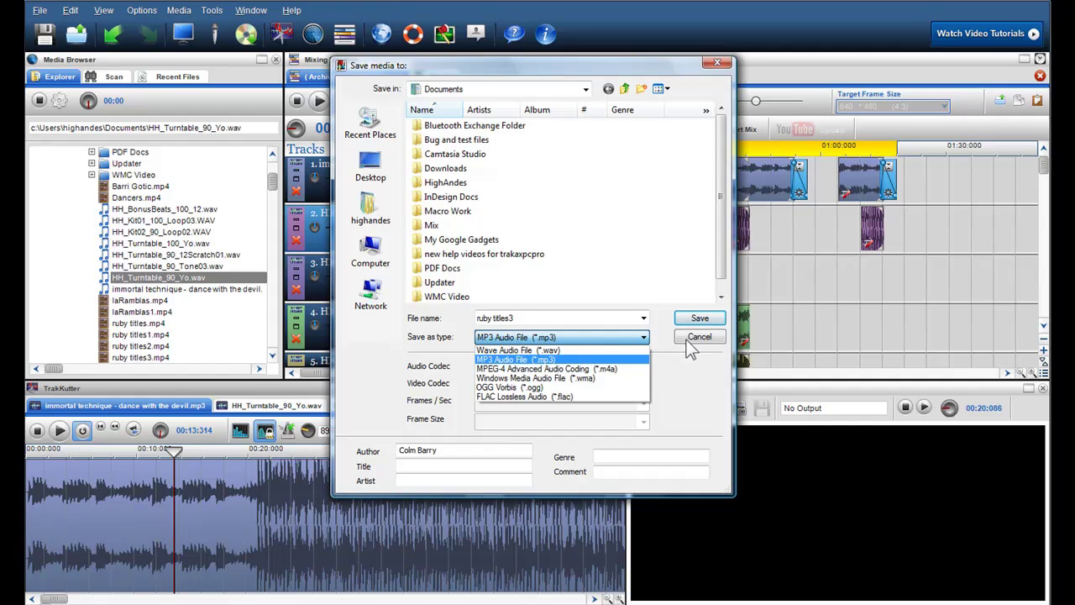
click(686, 340)
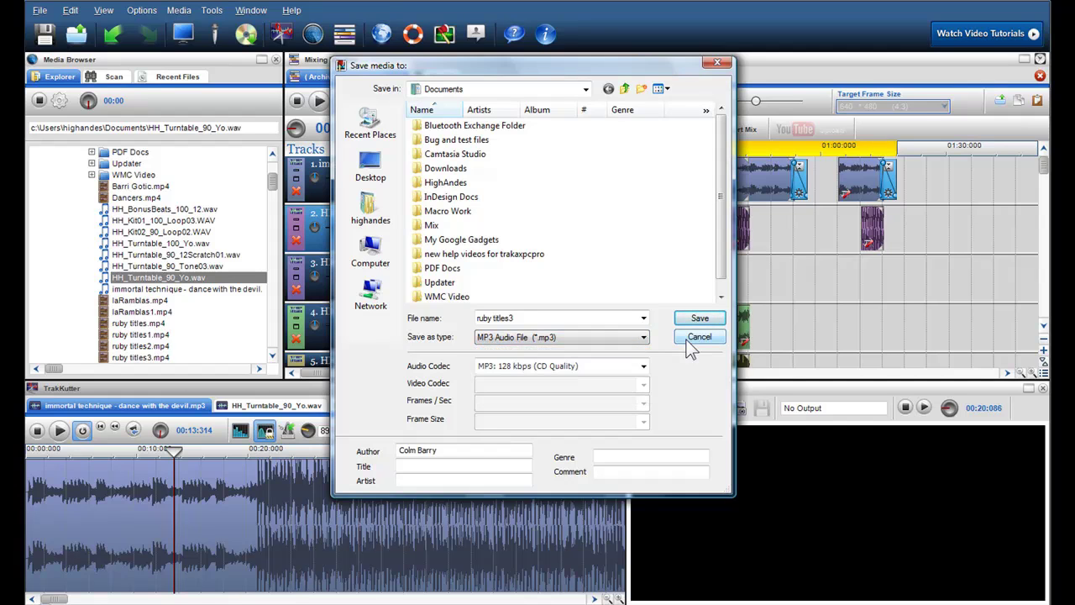